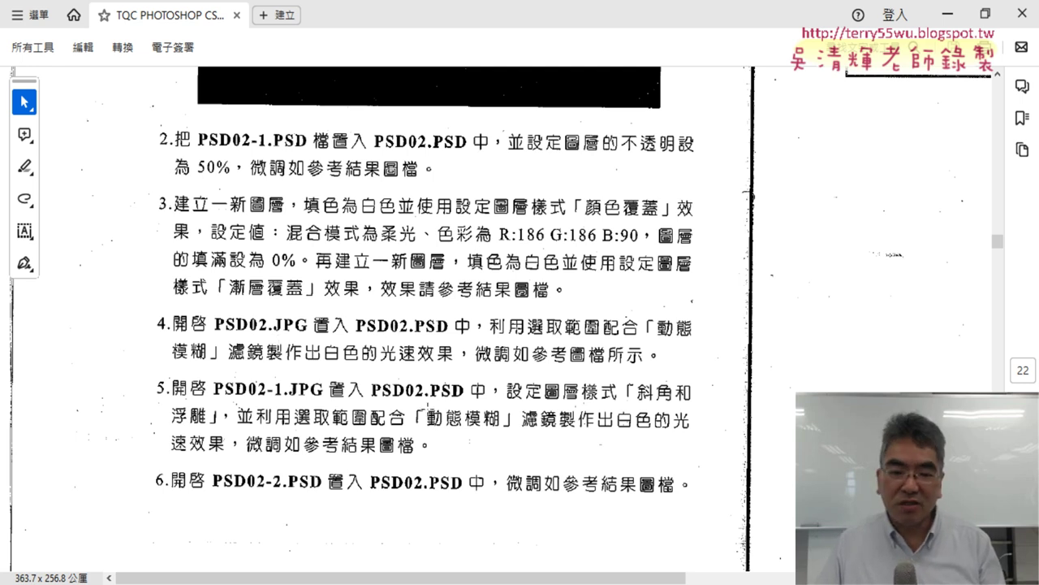
Step: Minimize Acrobat Reader and view the PSD02.TIF reference result in Photoshop
{"action": "left_click", "coordinate": [948, 17]}
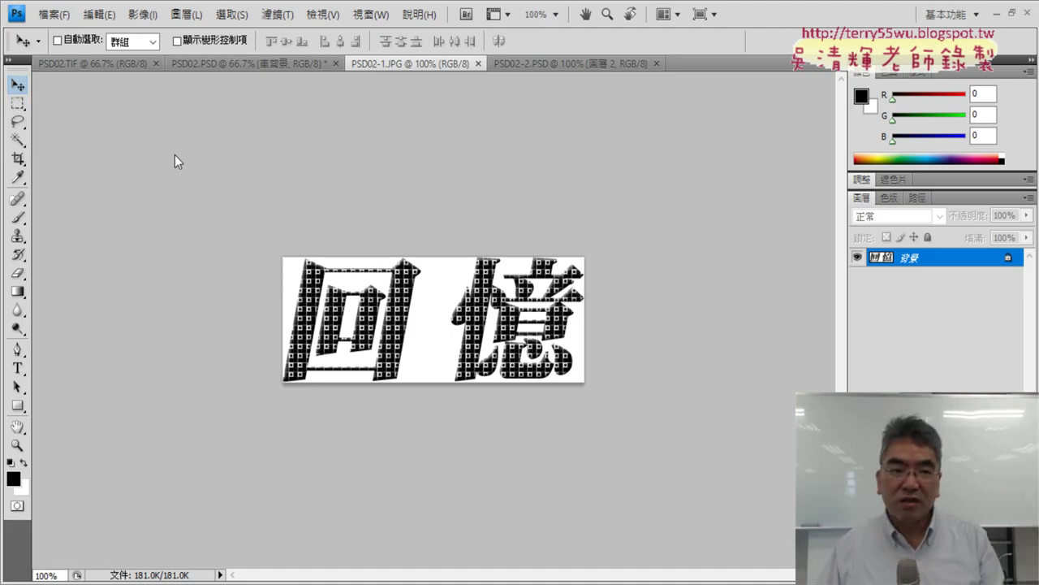
{"action": "left_click", "coordinate": [94, 58]}
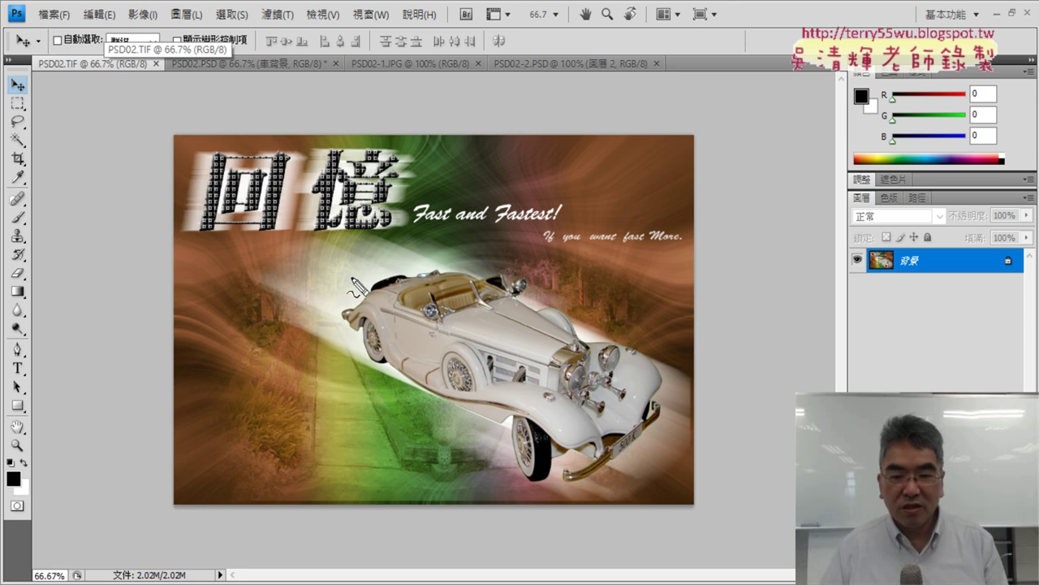
{"action": "left_click_drag", "start_coordinate": [351, 274], "coordinate": [641, 418]}
{"action": "left_click_drag", "start_coordinate": [253, 292], "coordinate": [688, 288]}
{"action": "mouse_move", "coordinate": [600, 325]}
{"action": "left_mouse_down"}
{"action": "mouse_move", "coordinate": [625, 323]}
{"action": "mouse_move", "coordinate": [630, 354]}
{"action": "left_mouse_up"}
{"action": "left_click_drag", "start_coordinate": [692, 309], "coordinate": [684, 310]}
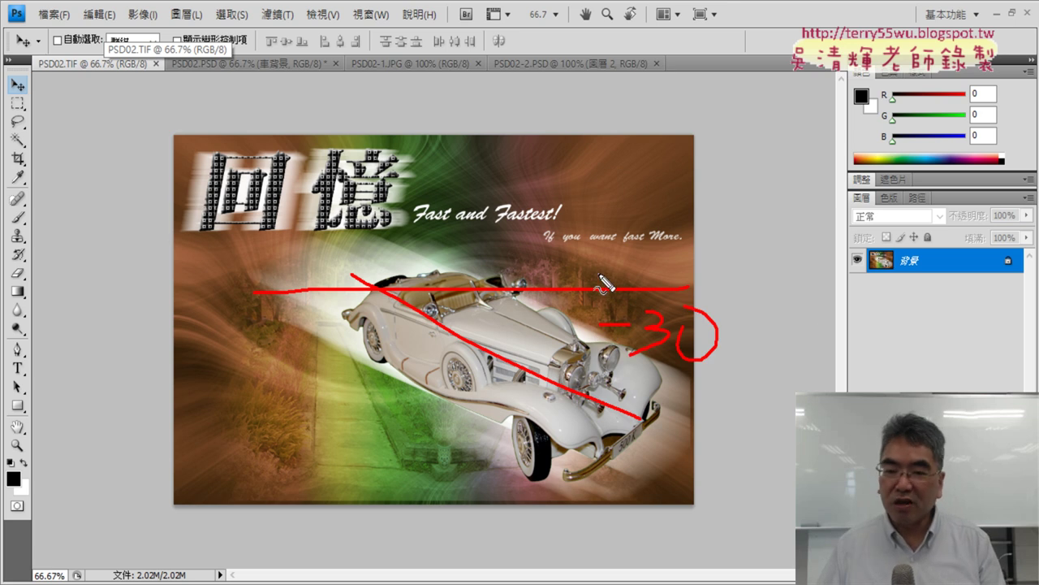
{"action": "mouse_move", "coordinate": [745, 286]}
{"action": "left_mouse_down"}
{"action": "mouse_move", "coordinate": [716, 408]}
{"action": "mouse_move", "coordinate": [729, 422]}
{"action": "left_mouse_up"}
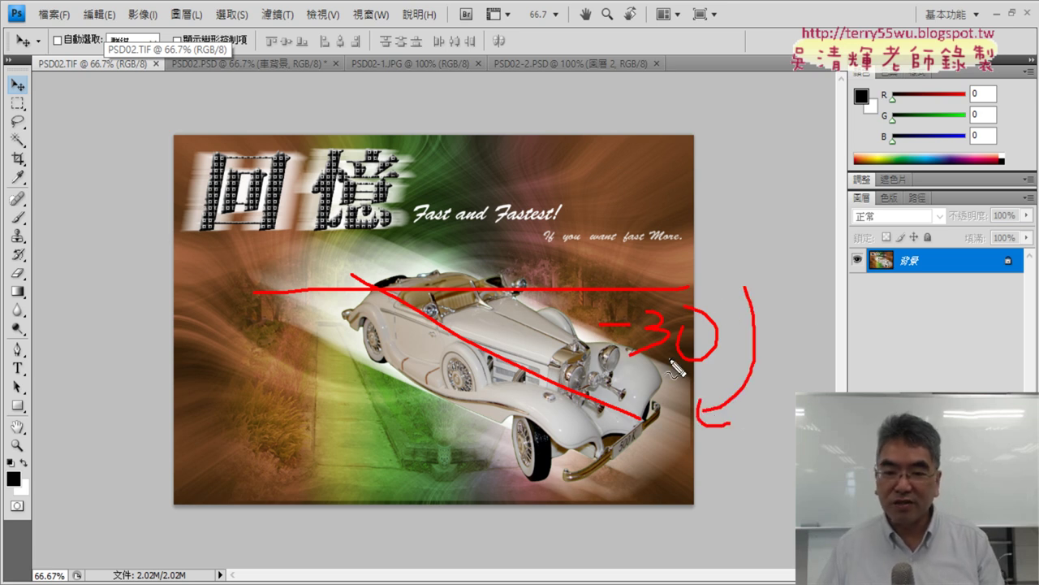
{"action": "mouse_move", "coordinate": [498, 253]}
{"action": "left_mouse_down"}
{"action": "mouse_move", "coordinate": [475, 375]}
{"action": "mouse_move", "coordinate": [491, 351]}
{"action": "mouse_move", "coordinate": [471, 400]}
{"action": "left_mouse_up"}
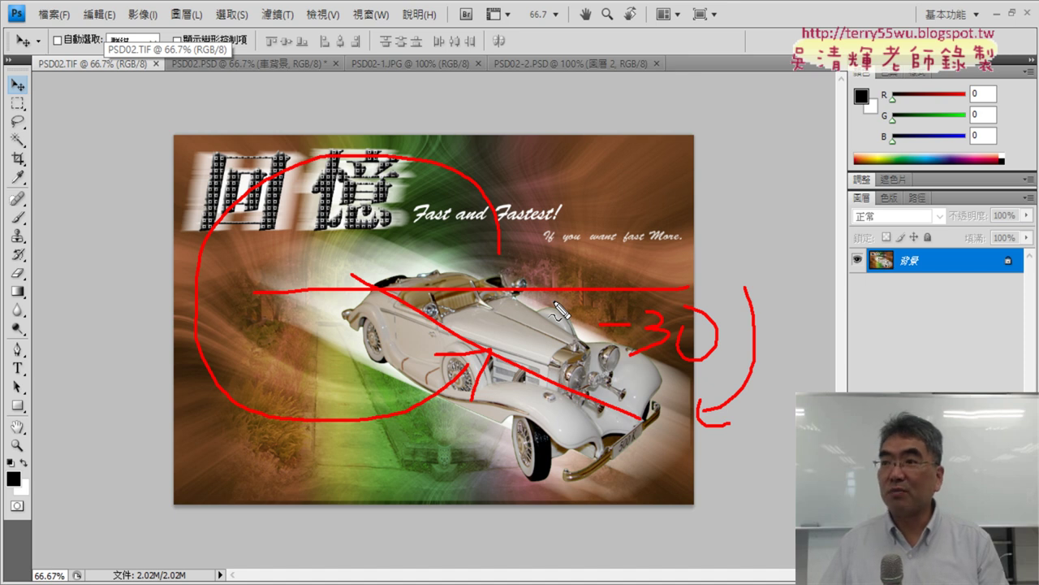
{"action": "left_click_drag", "start_coordinate": [605, 370], "coordinate": [719, 368]}
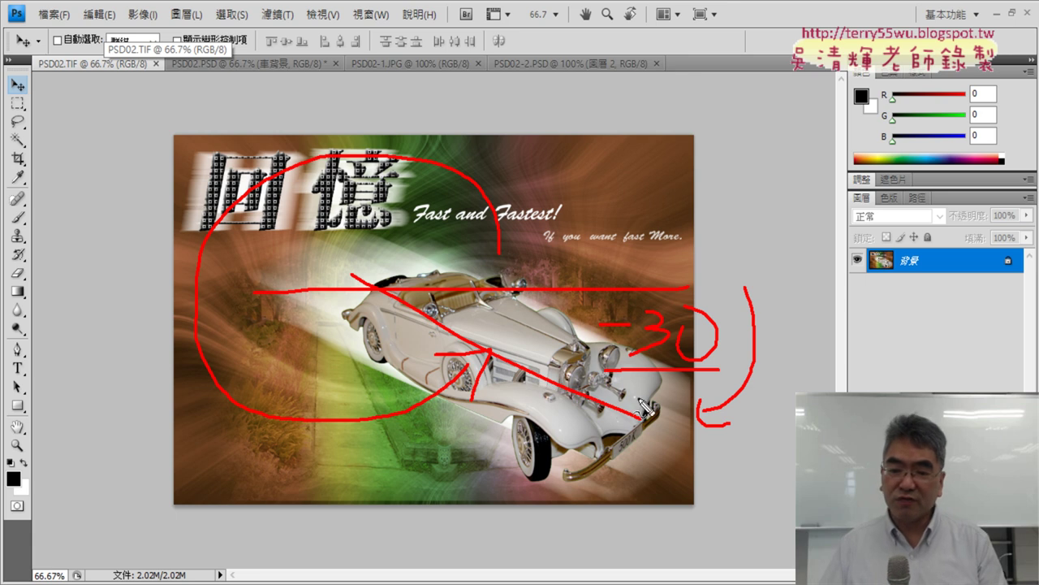
{"action": "mouse_move", "coordinate": [620, 439]}
{"action": "left_mouse_down"}
{"action": "mouse_move", "coordinate": [656, 445]}
{"action": "mouse_move", "coordinate": [638, 459]}
{"action": "mouse_move", "coordinate": [647, 479]}
{"action": "left_mouse_up"}
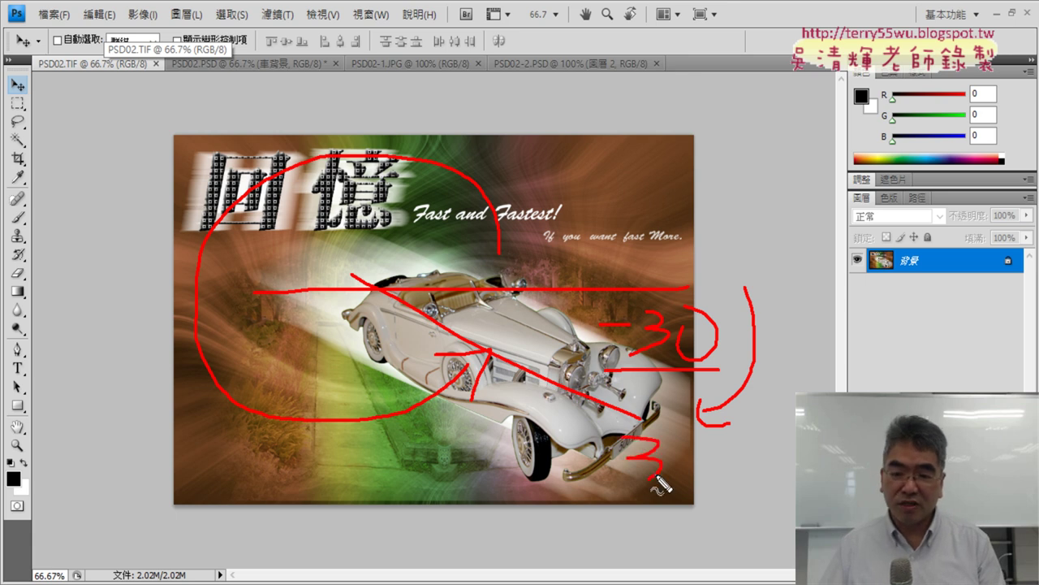
{"action": "mouse_move", "coordinate": [674, 438]}
{"action": "left_mouse_down"}
{"action": "mouse_move", "coordinate": [714, 443]}
{"action": "mouse_move", "coordinate": [687, 483]}
{"action": "left_mouse_up"}
{"action": "mouse_move", "coordinate": [731, 445]}
{"action": "left_mouse_down"}
{"action": "mouse_move", "coordinate": [772, 471]}
{"action": "mouse_move", "coordinate": [776, 455]}
{"action": "left_mouse_up"}
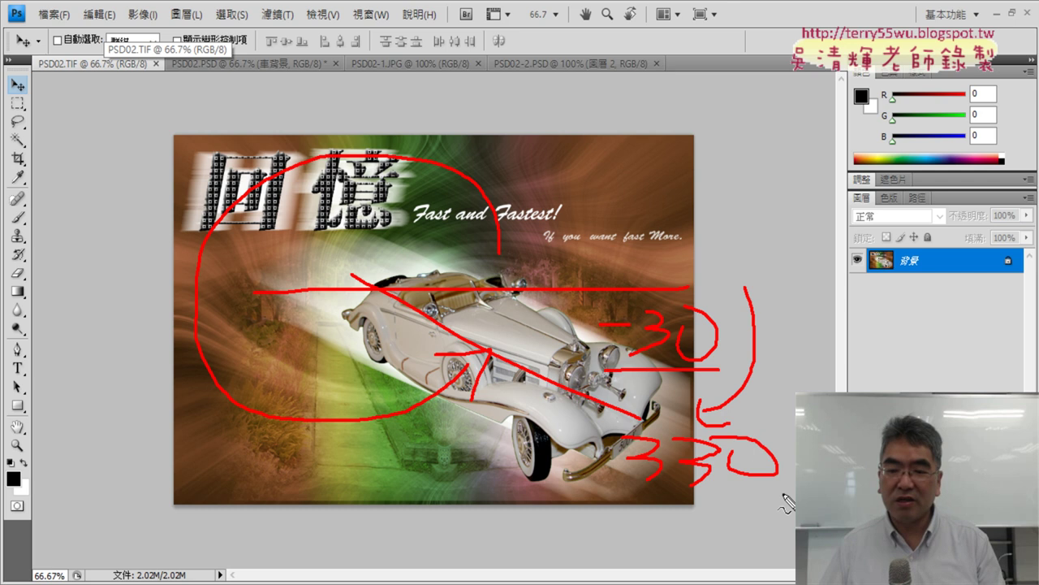
{"action": "mouse_move", "coordinate": [751, 501]}
{"action": "left_mouse_down"}
{"action": "mouse_move", "coordinate": [793, 480]}
{"action": "mouse_move", "coordinate": [748, 504]}
{"action": "left_mouse_up"}
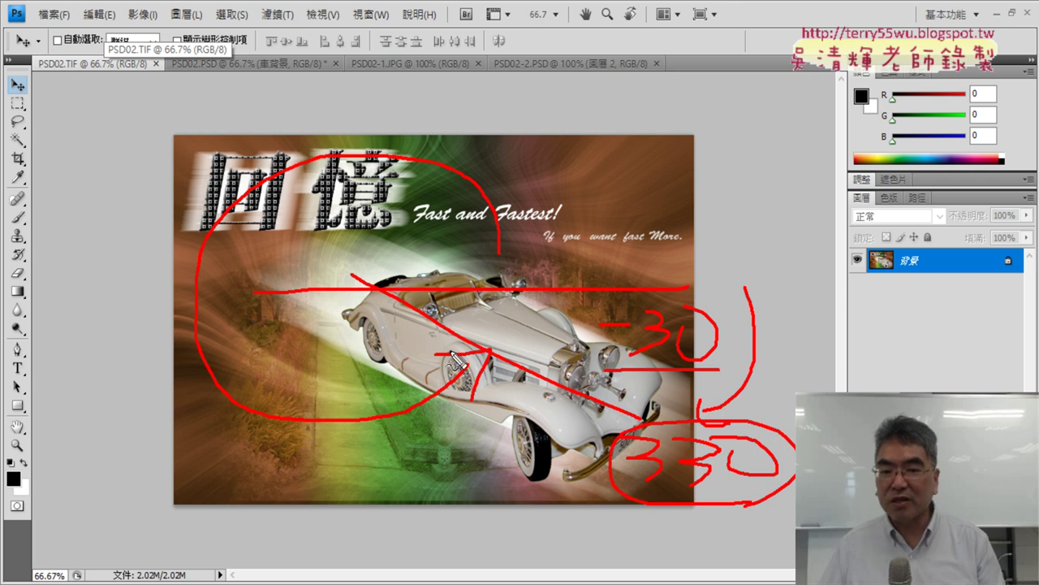
{"action": "mouse_move", "coordinate": [563, 292]}
{"action": "left_mouse_down"}
{"action": "mouse_move", "coordinate": [536, 342]}
{"action": "mouse_move", "coordinate": [578, 348]}
{"action": "left_mouse_up"}
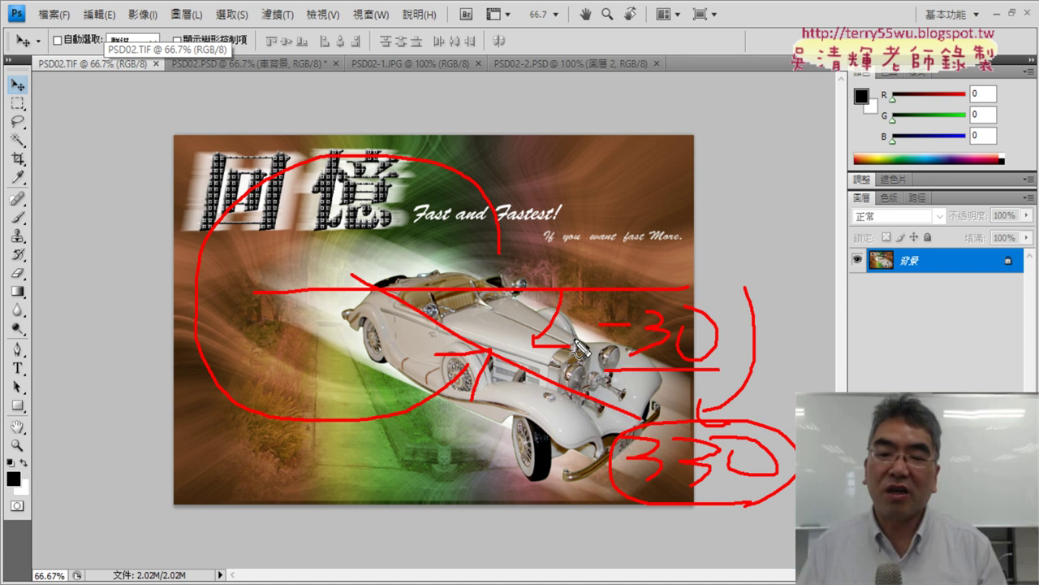
{"action": "key", "text": "Escape"}
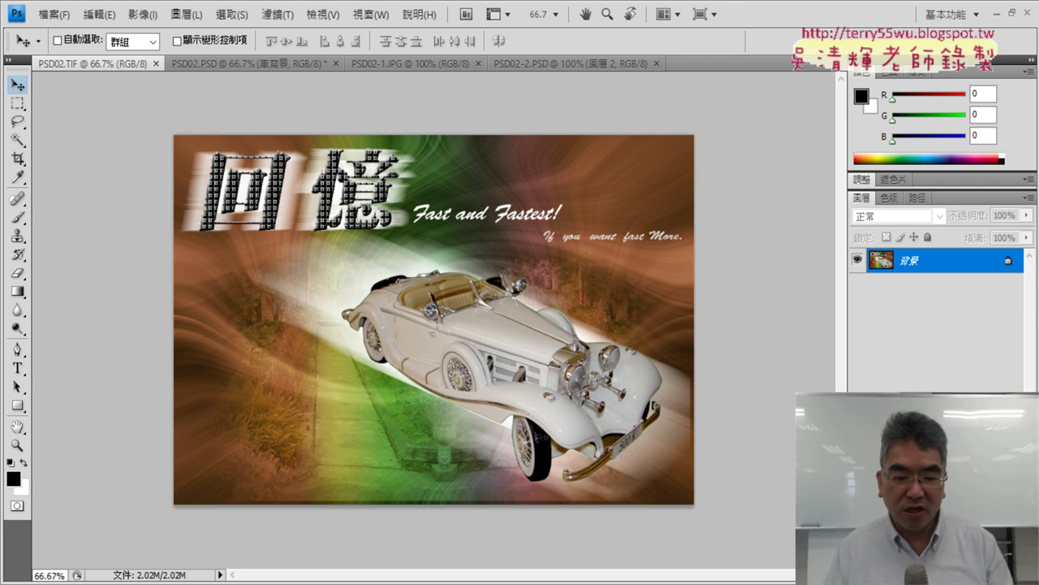
{"action": "key", "text": "alt+Tab"}
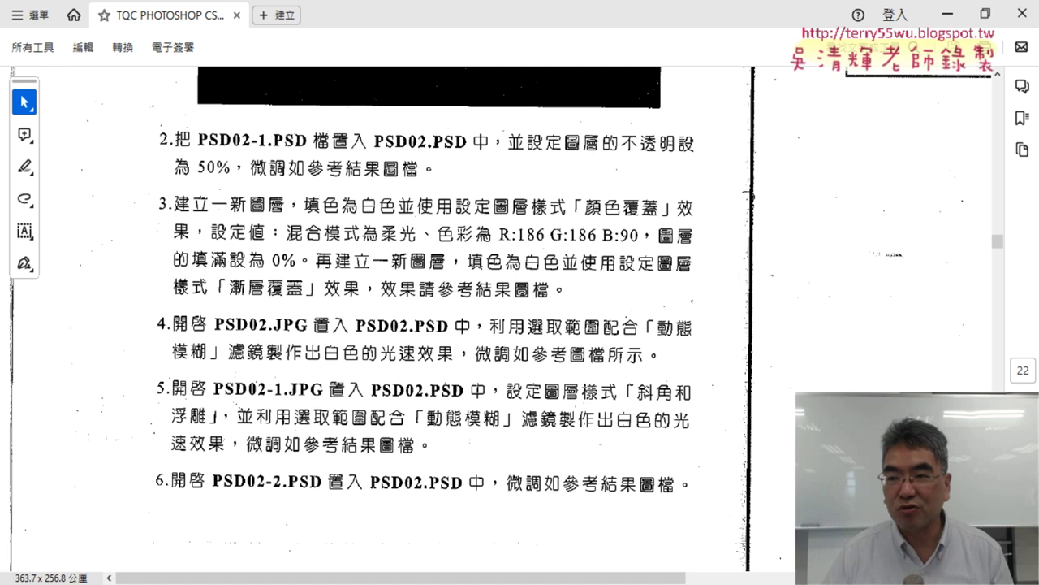
{"action": "left_click", "coordinate": [948, 14]}
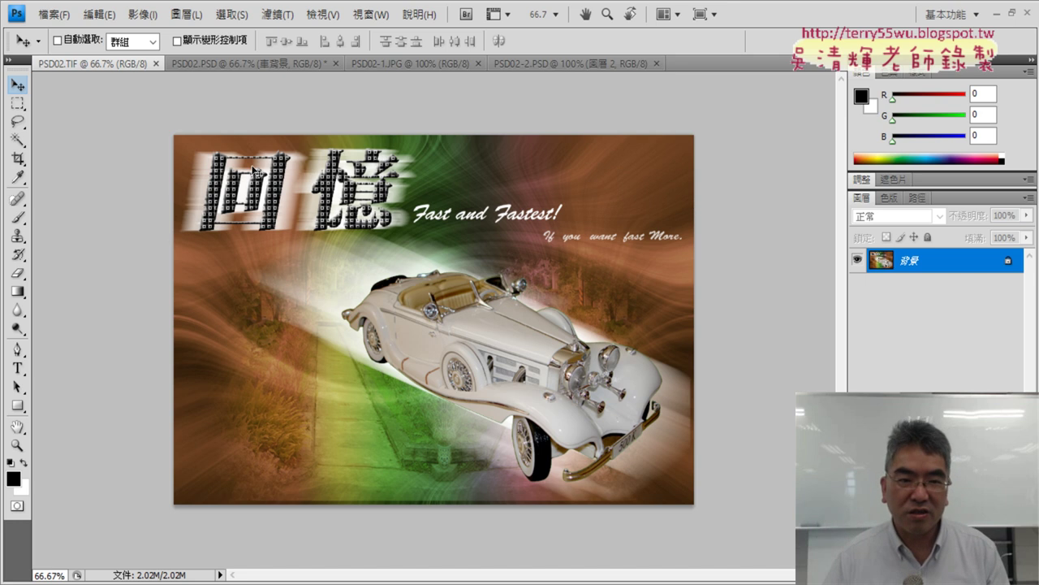
Step: In PSD02-1.JPG, select the white background around 回憶 with the Magic Wand at Tolerance 32
{"action": "left_click", "coordinate": [422, 61]}
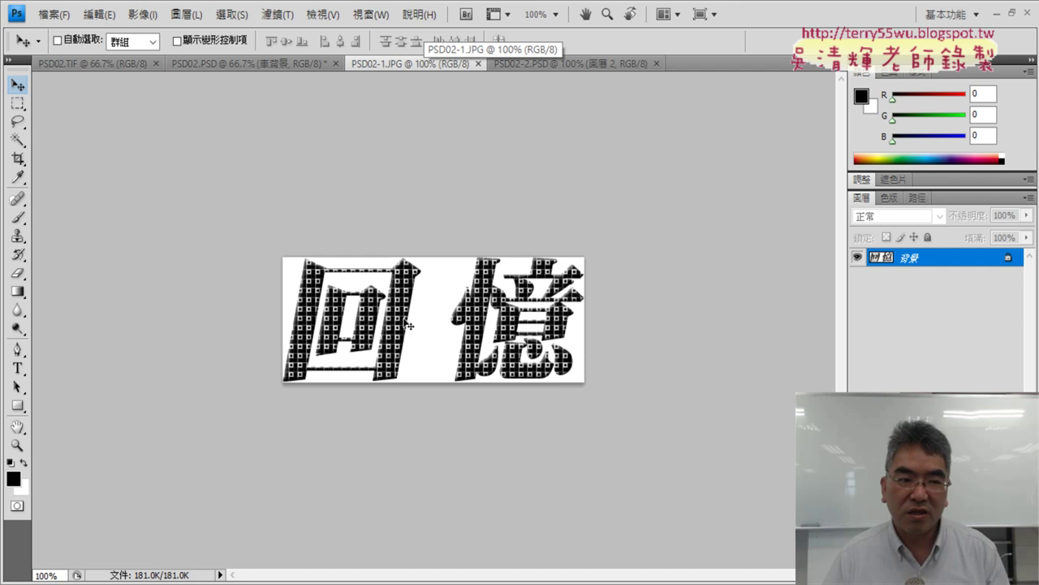
{"action": "left_click", "coordinate": [17, 140]}
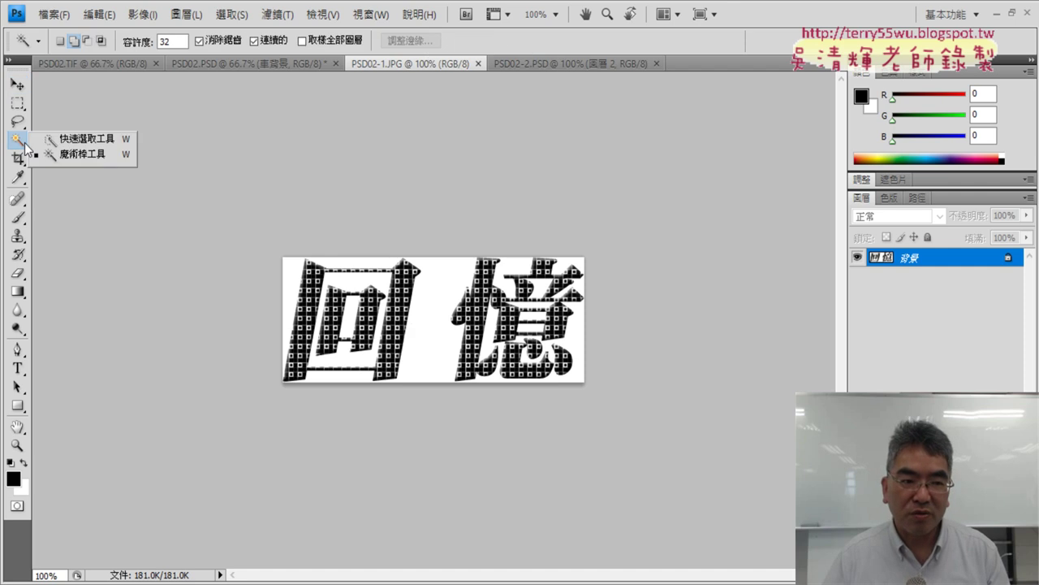
{"action": "left_click", "coordinate": [86, 155]}
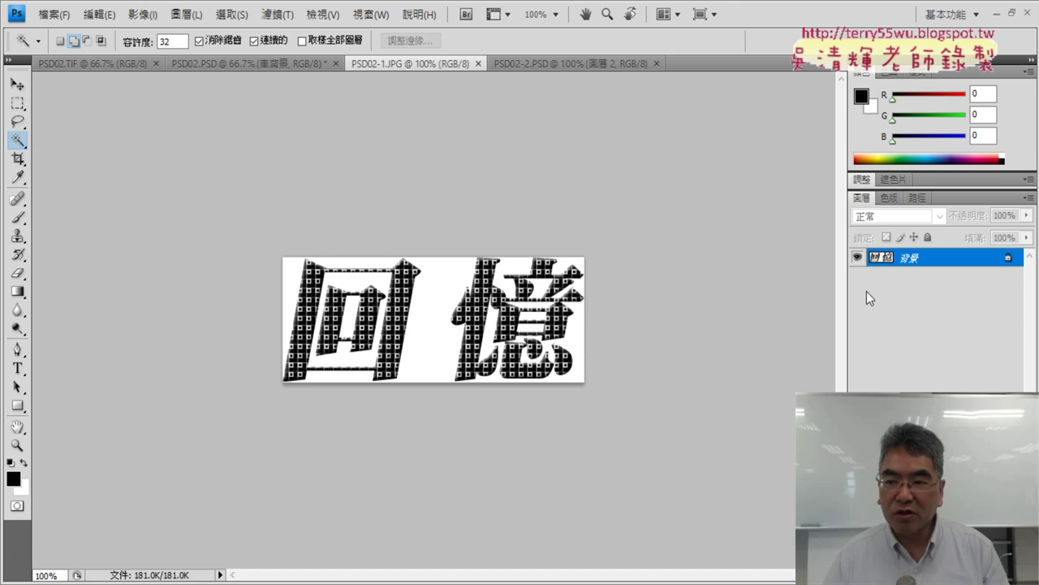
{"action": "right_click", "coordinate": [888, 266]}
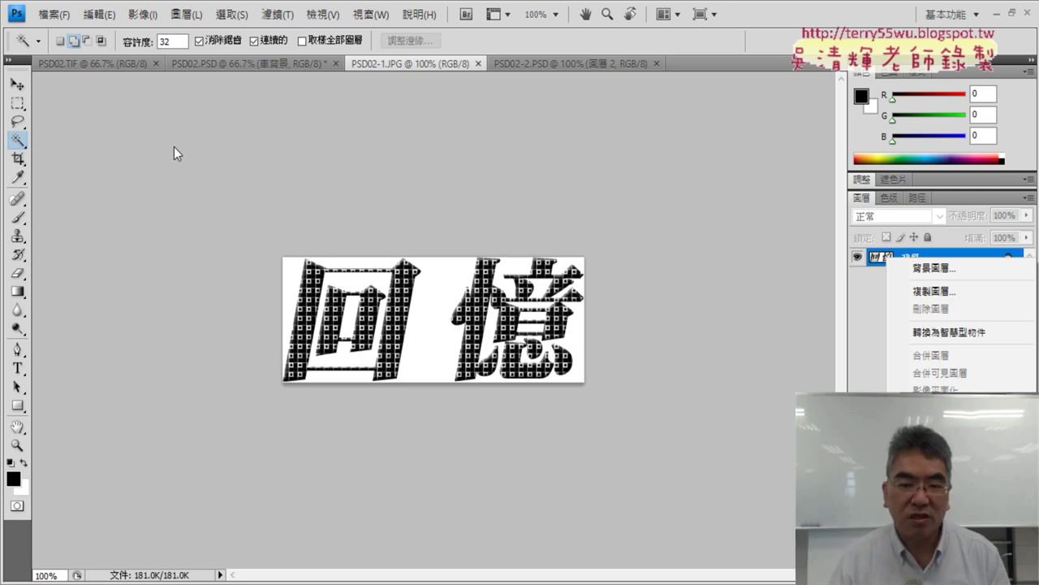
{"action": "left_click", "coordinate": [23, 146]}
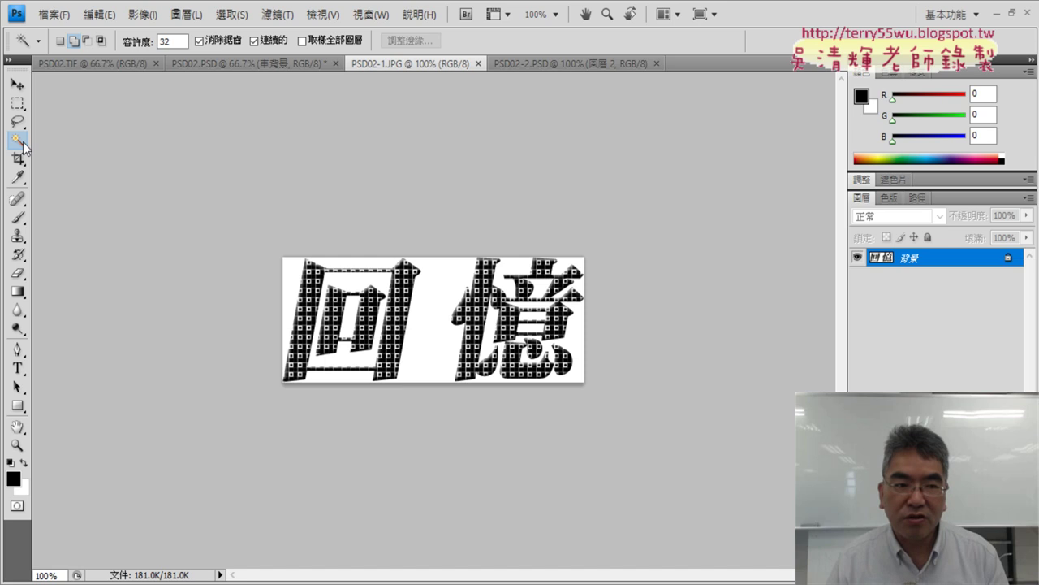
{"action": "right_click", "coordinate": [19, 146]}
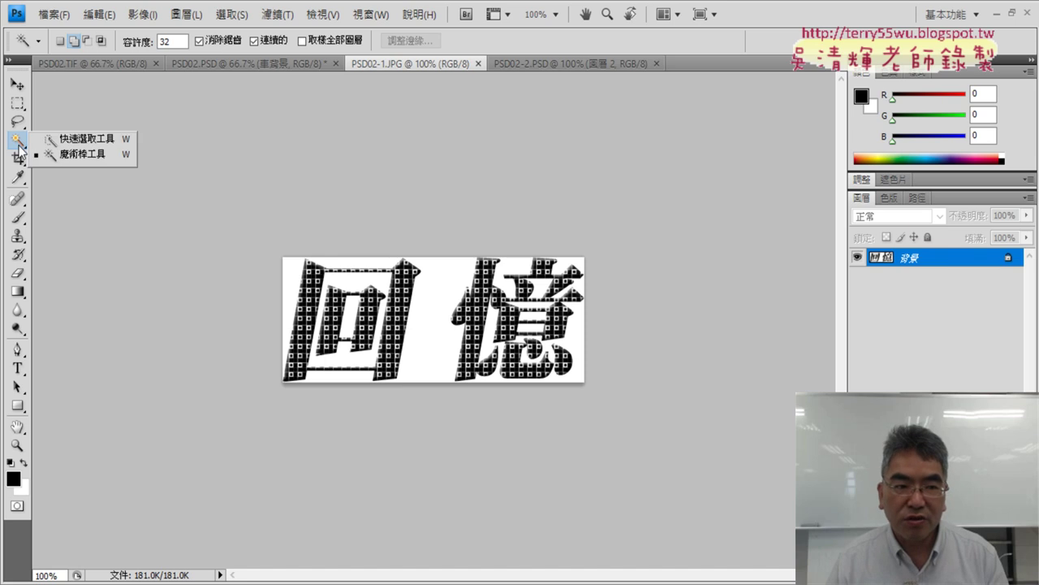
{"action": "left_click", "coordinate": [87, 153]}
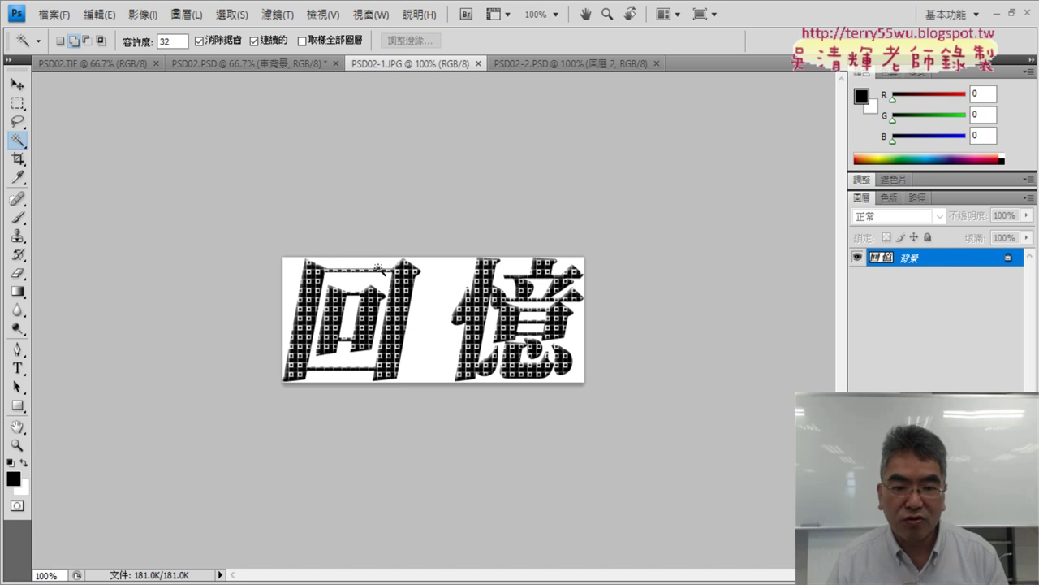
{"action": "left_click", "coordinate": [445, 281]}
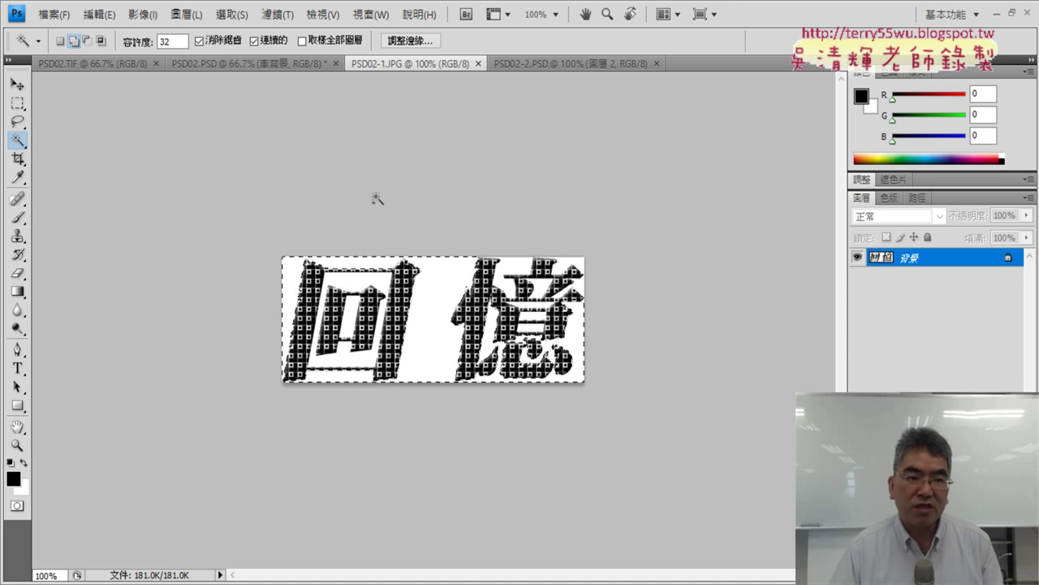
Step: At 200% zoom, add the white holes inside 憶 to the selection, then choose Select > Inverse
{"action": "left_click", "coordinate": [60, 42]}
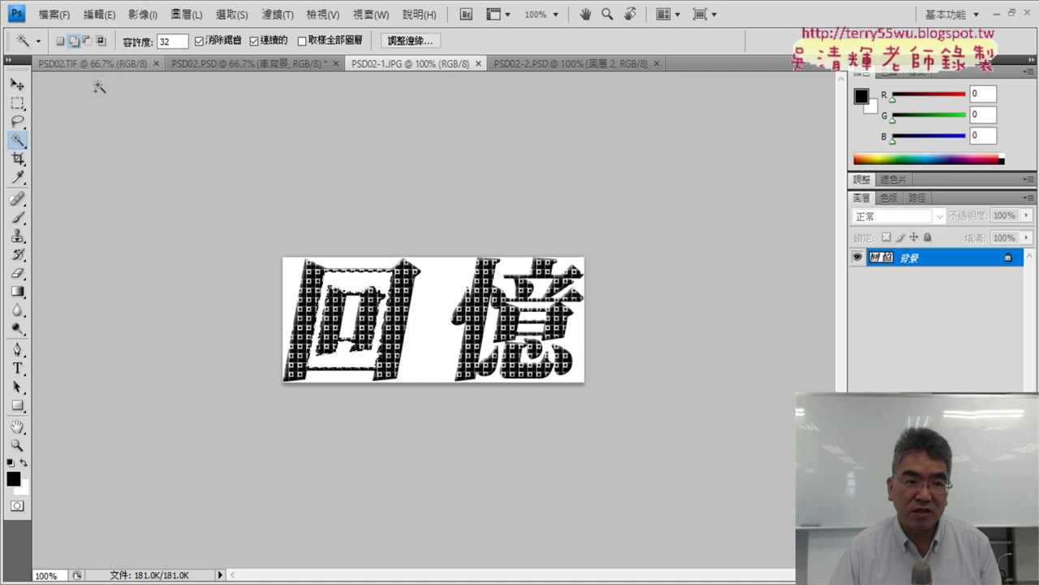
{"action": "left_click", "coordinate": [74, 41]}
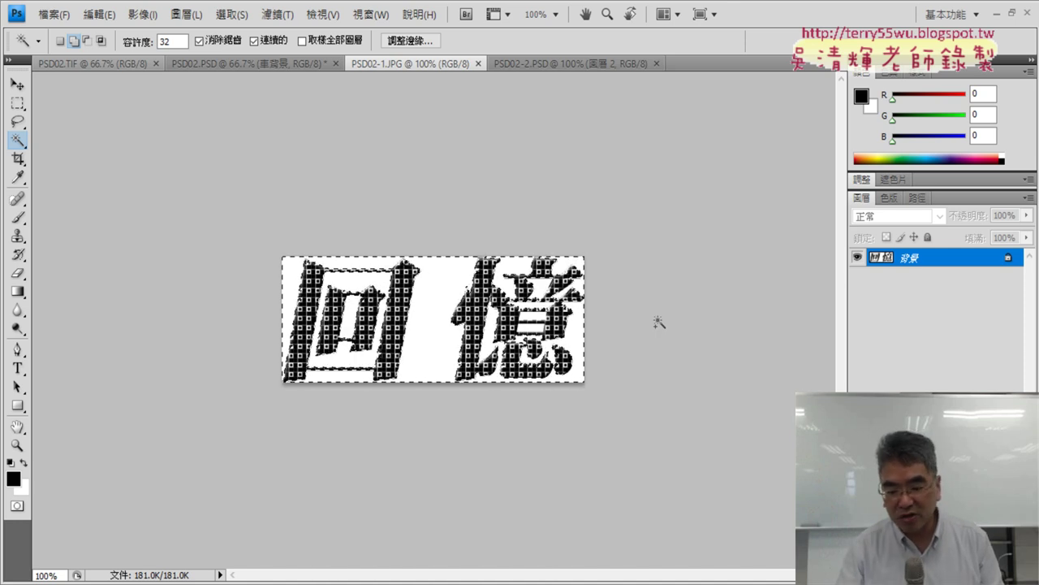
{"action": "key", "text": "ctrl+plus"}
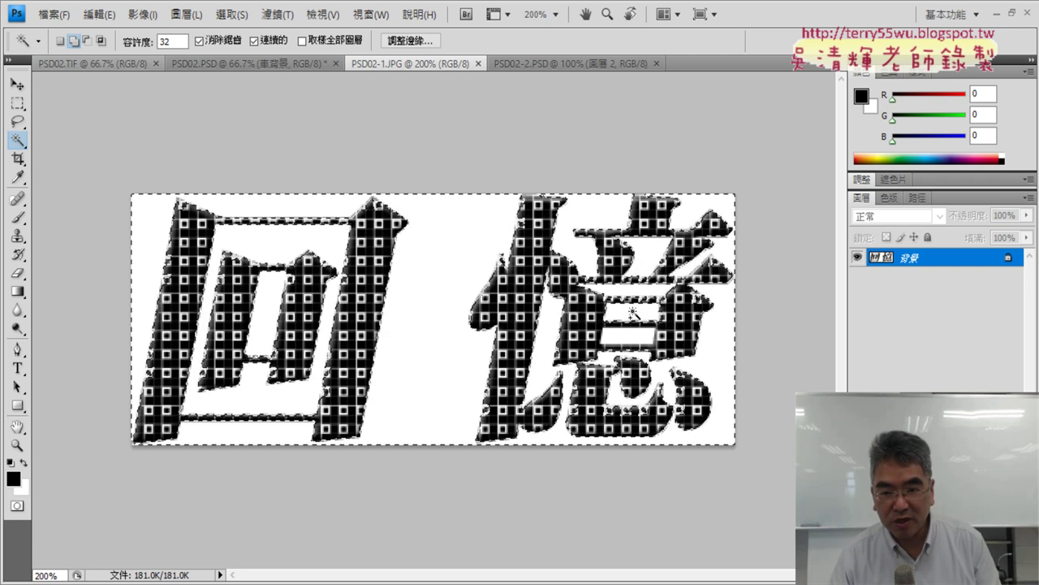
{"action": "left_click", "coordinate": [628, 335]}
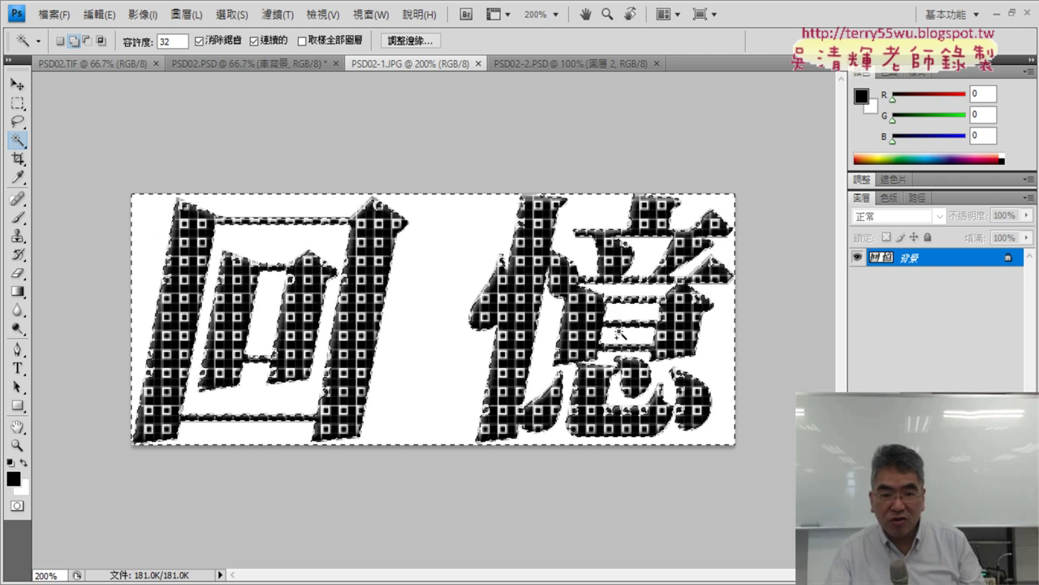
{"action": "left_click", "coordinate": [242, 20]}
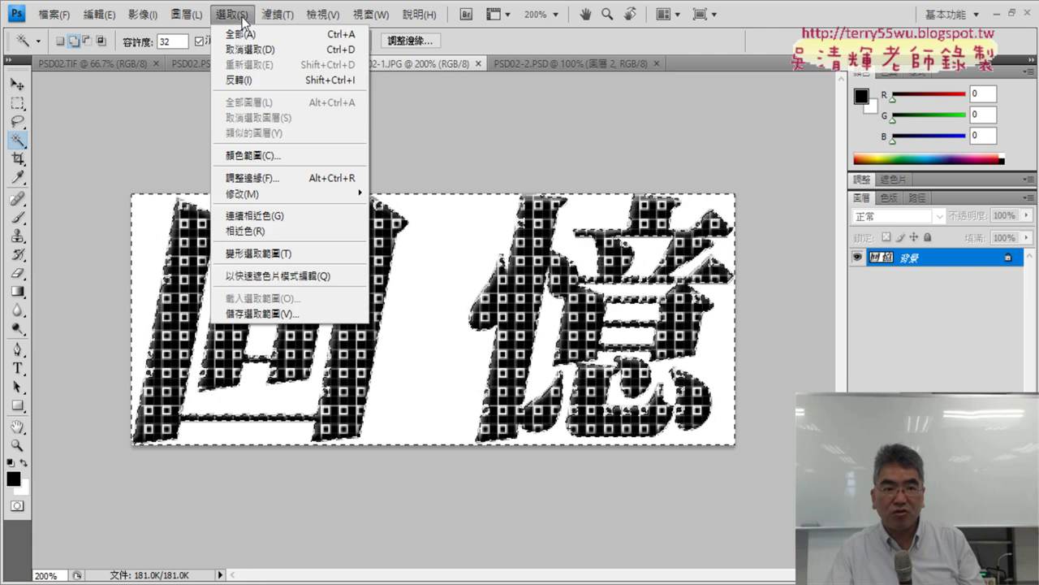
{"action": "left_click", "coordinate": [240, 80]}
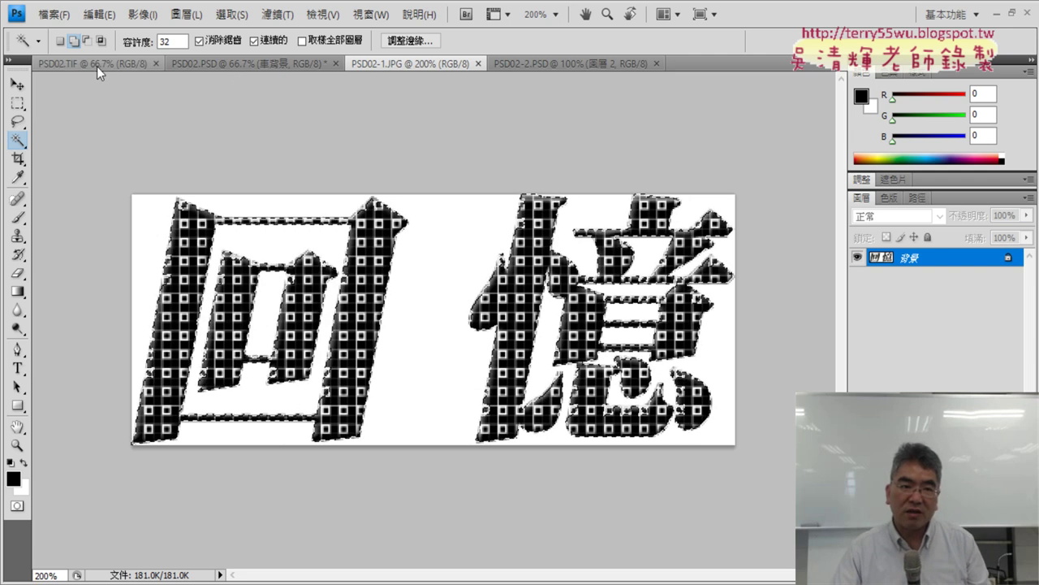
Step: Paste the 回憶 lettering into PSD02.PSD and move it to the top-left of the canvas
{"action": "left_click", "coordinate": [222, 66]}
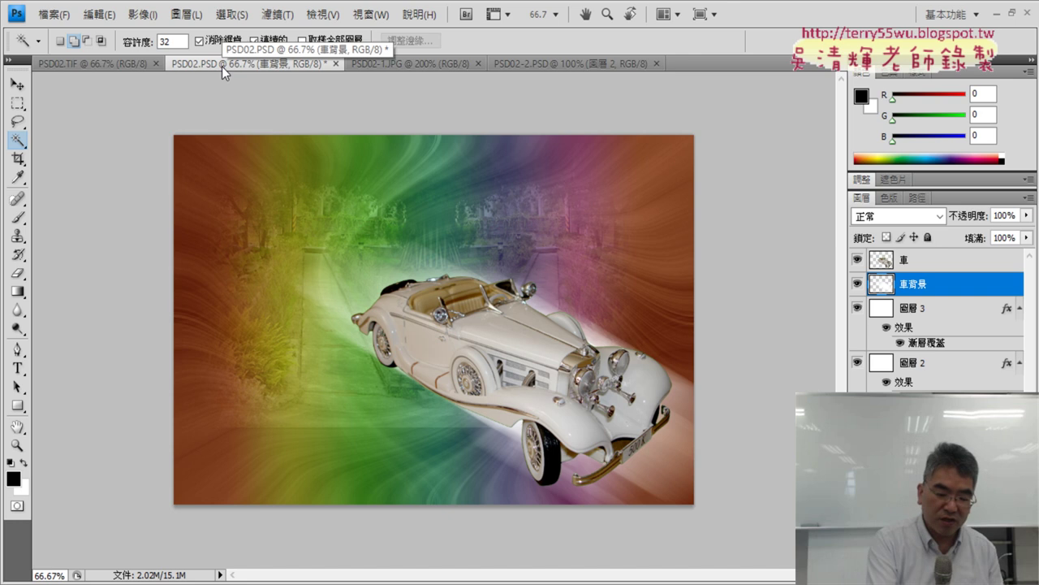
{"action": "key", "text": "ctrl+v"}
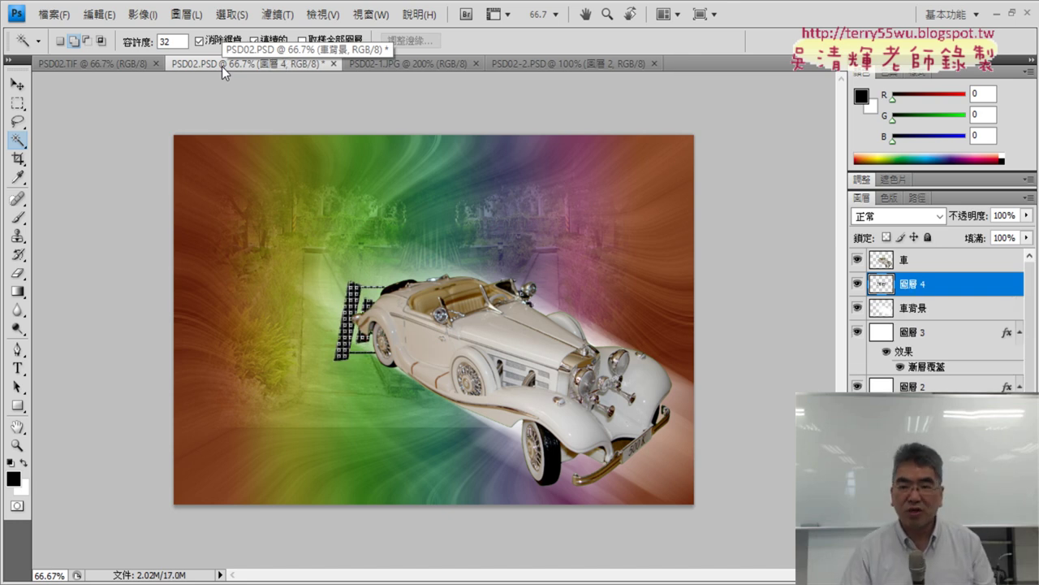
{"action": "left_click", "coordinate": [16, 83]}
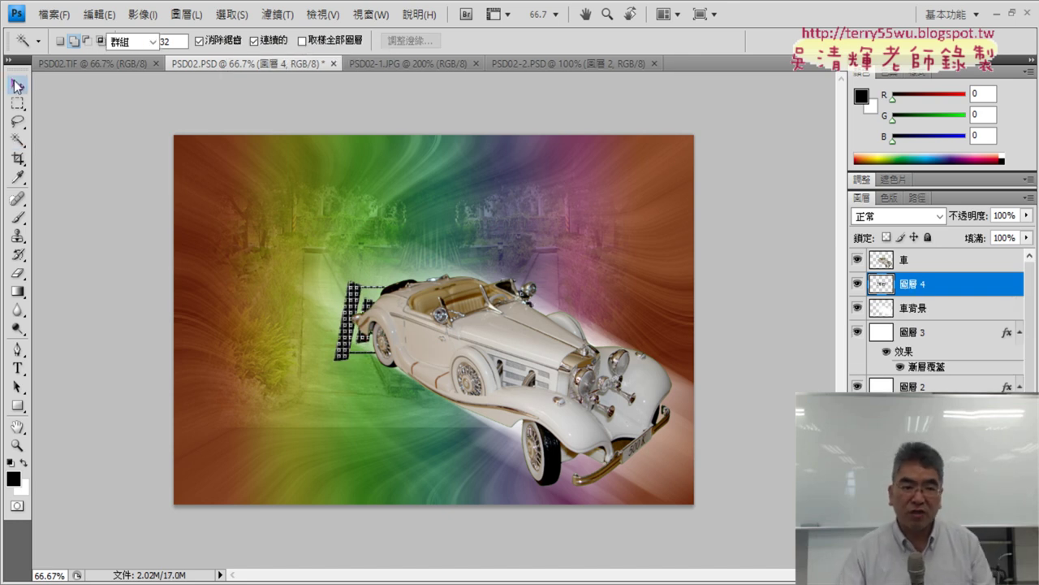
{"action": "left_click_drag", "start_coordinate": [351, 312], "coordinate": [239, 188]}
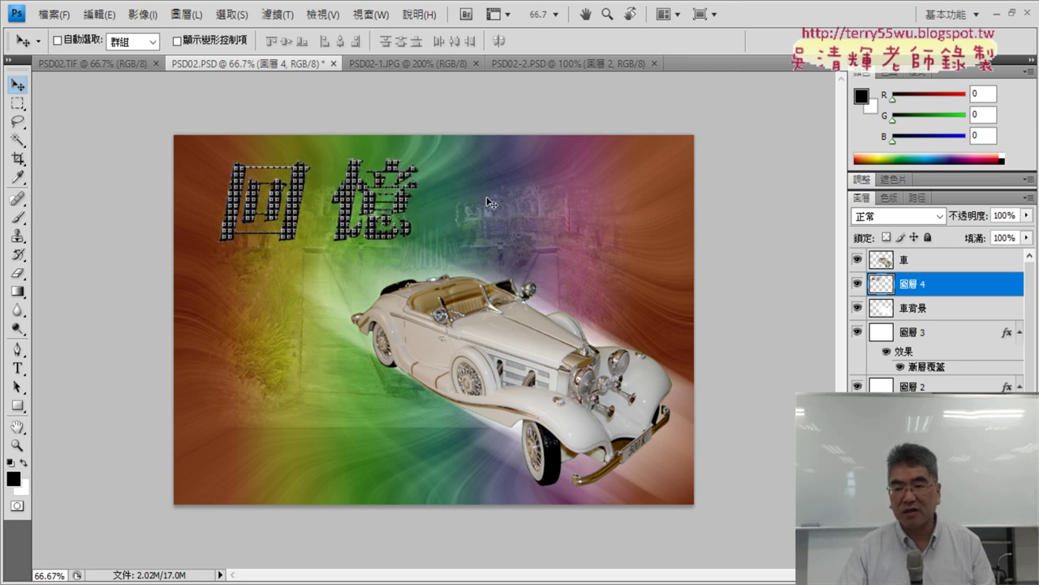
Step: Rename layer 圖層 4 to 回憶
{"action": "double_click", "coordinate": [914, 284]}
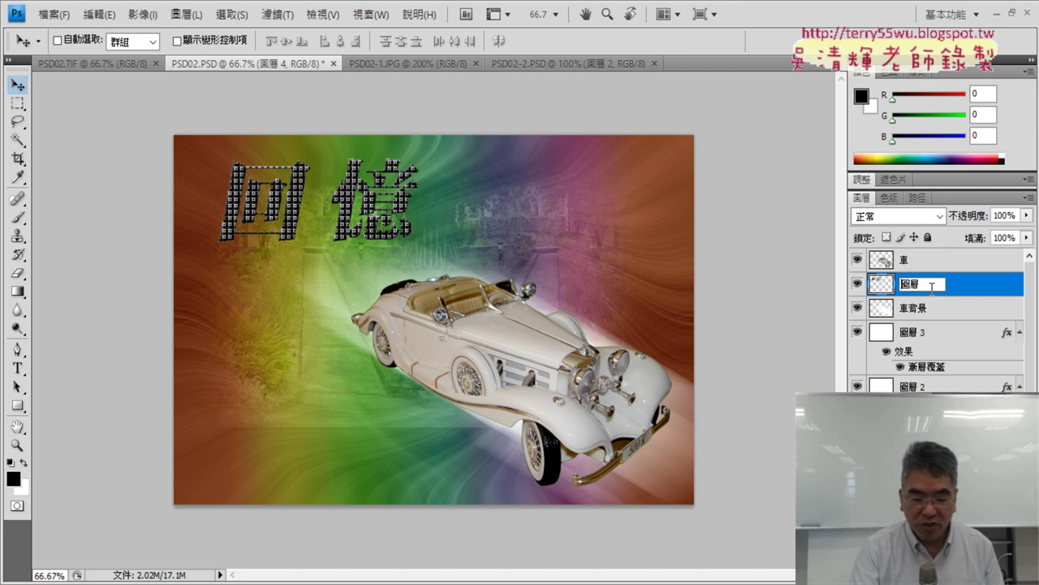
{"action": "type", "text": "ㄏㄨ"}
{"action": "key", "text": "Home"}
{"action": "key", "text": "shift+Right"}
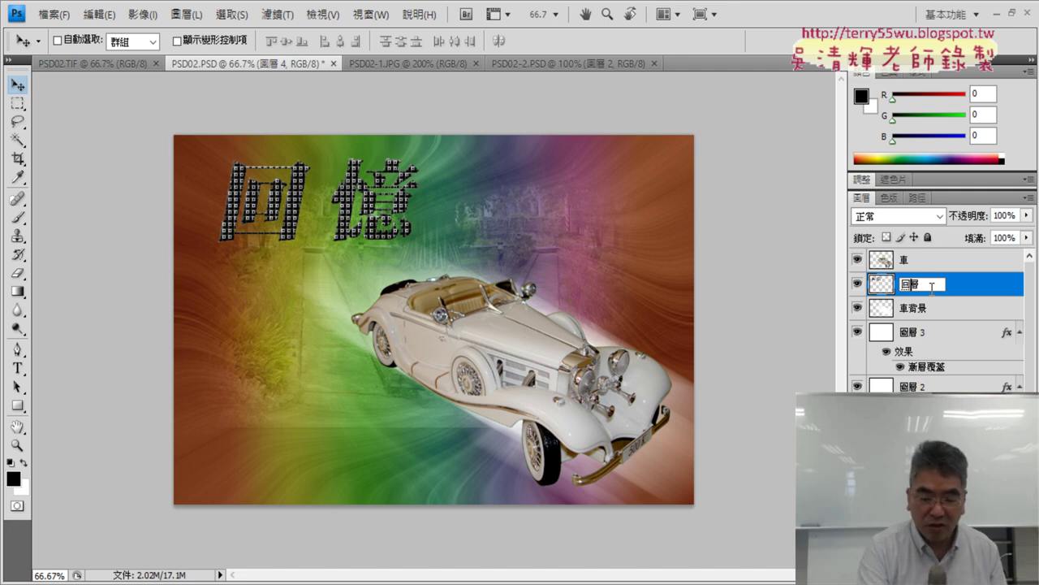
{"action": "type", "text": "憶"}
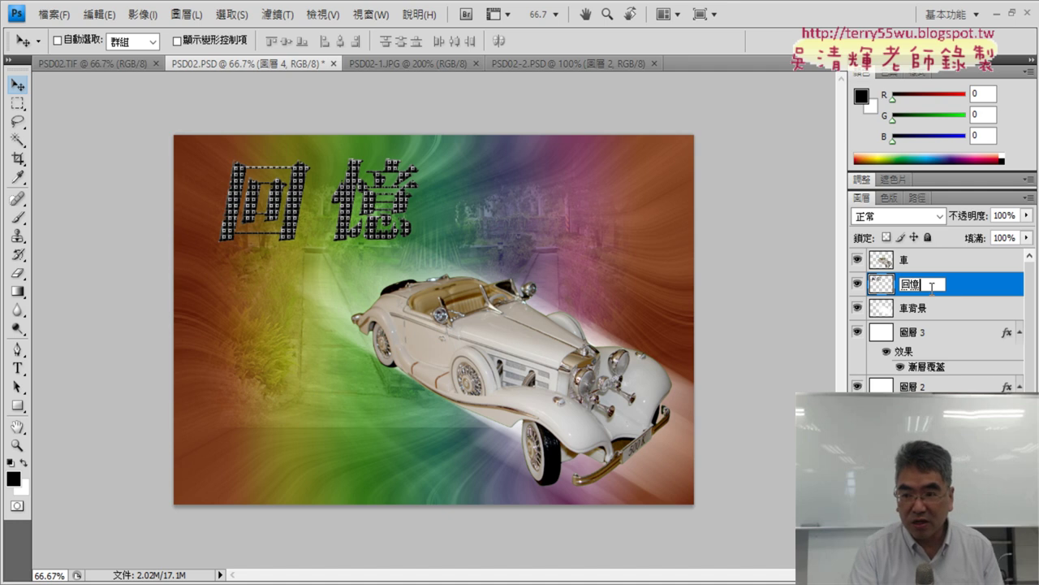
{"action": "key", "text": "Return"}
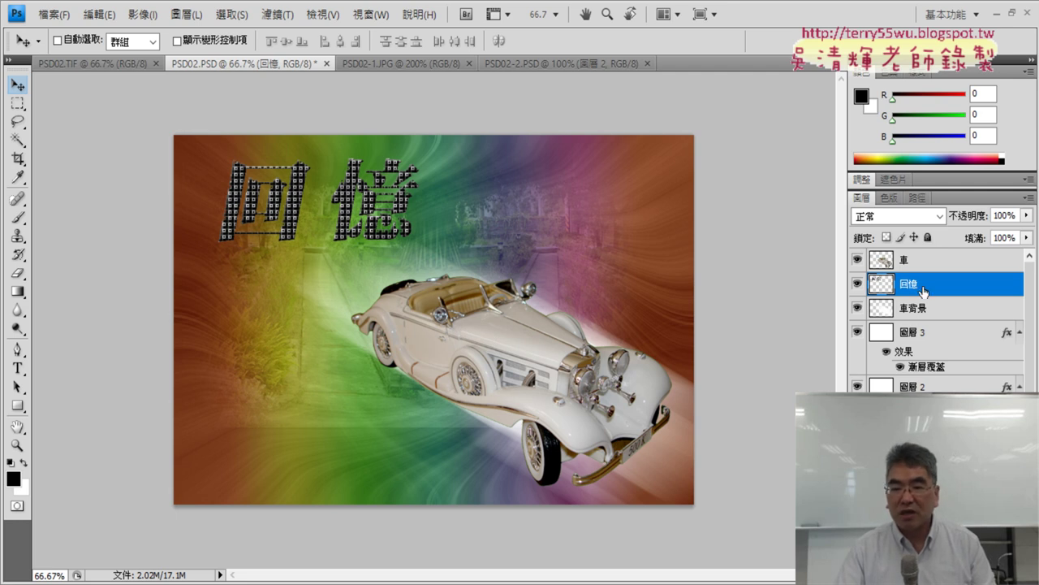
Step: Move 回憶 to the top, duplicate it as 回憶背景, and place the copy beneath 回憶
{"action": "left_click_drag", "start_coordinate": [916, 286], "coordinate": [916, 261]}
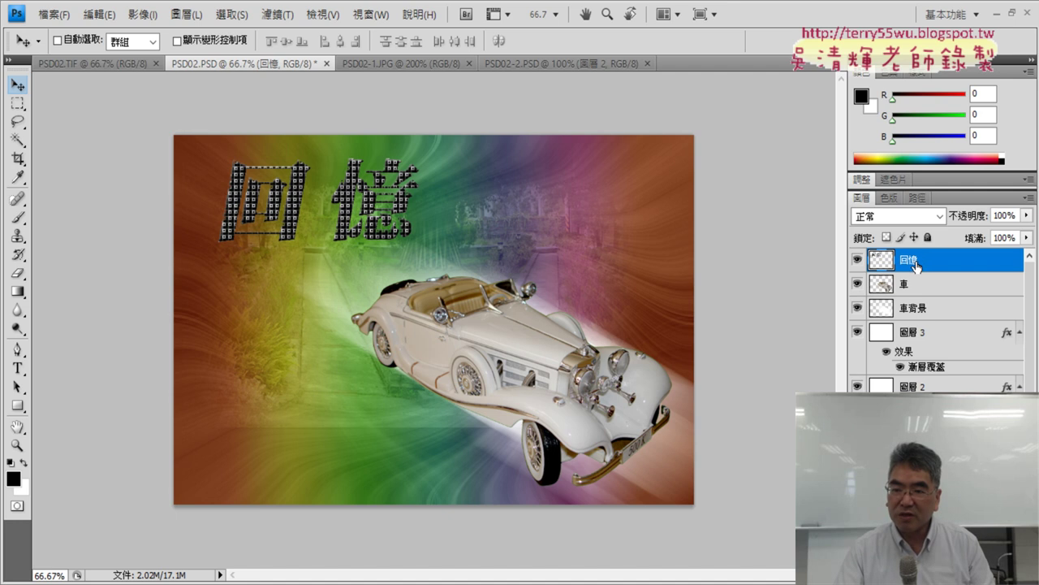
{"action": "right_click", "coordinate": [916, 262]}
{"action": "left_click", "coordinate": [872, 273]}
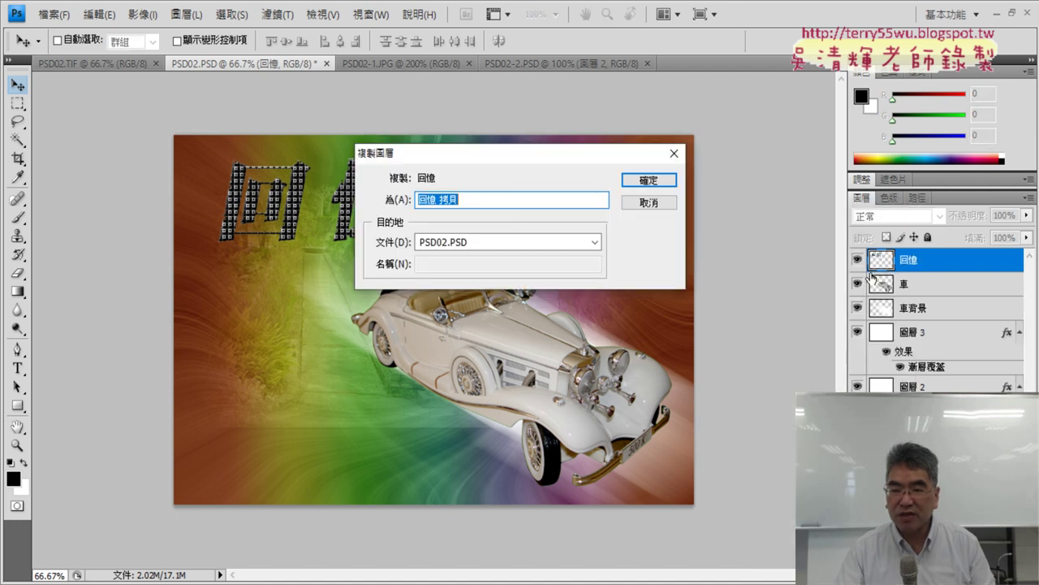
{"action": "left_click", "coordinate": [457, 199]}
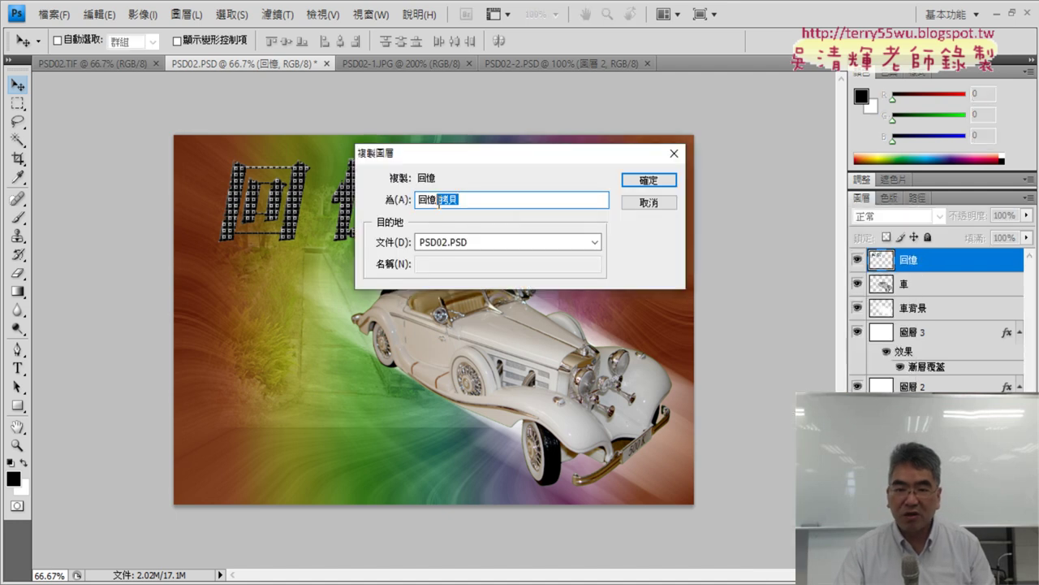
{"action": "type", "text": "ㄋㄟ"}
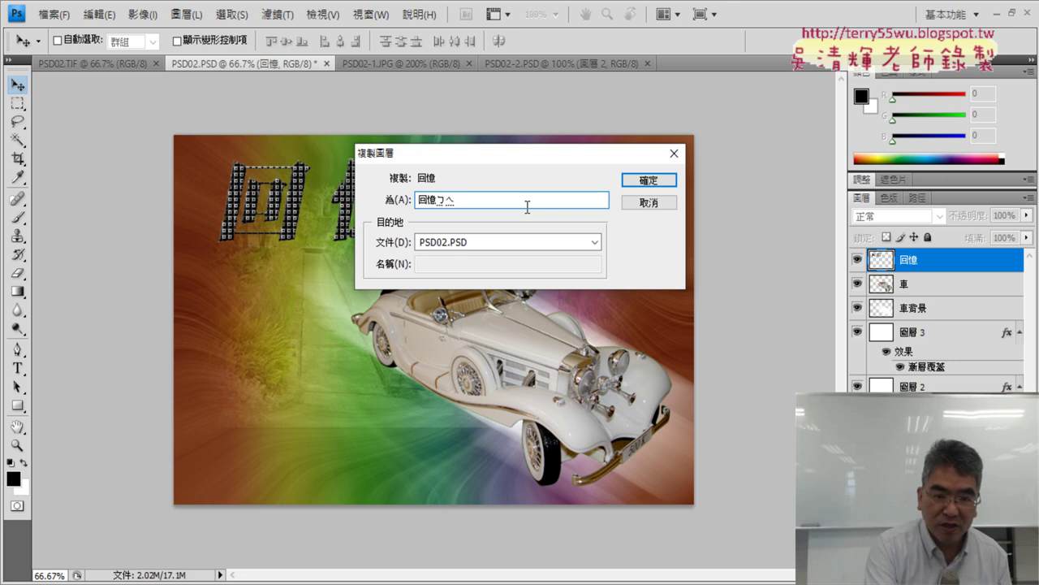
{"action": "type", "text": "ˋ"}
{"action": "type", "text": "ㄐㄧㄥ"}
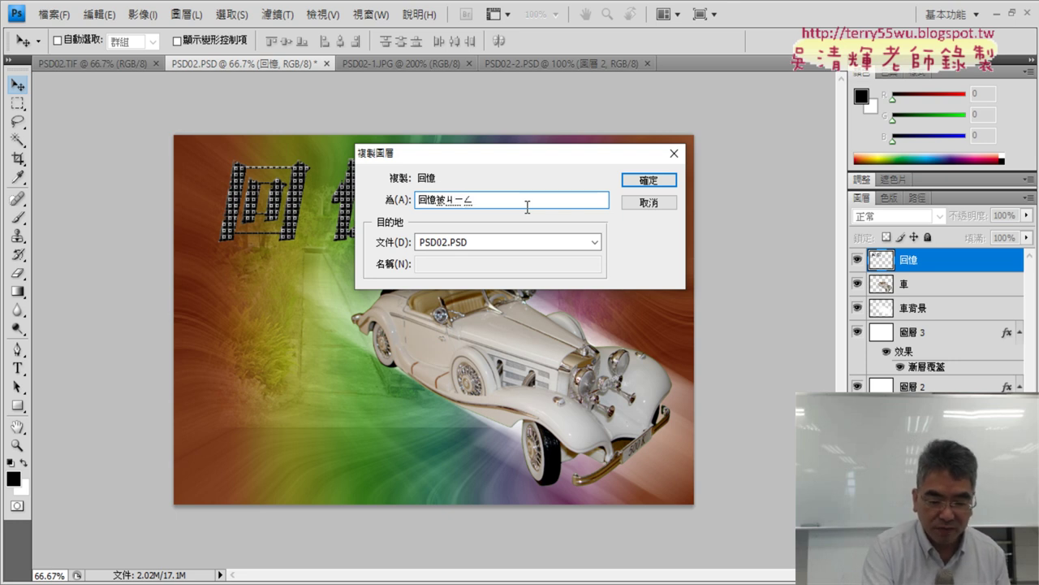
{"action": "type", "text": "ˇ"}
{"action": "key", "text": "Return"}
{"action": "key", "text": "Return"}
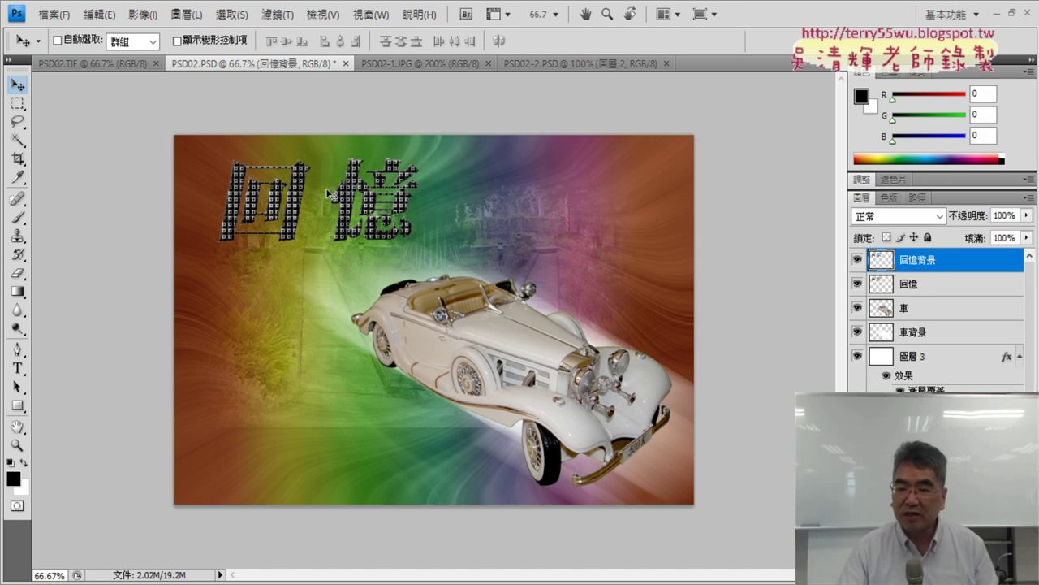
{"action": "left_click_drag", "start_coordinate": [924, 260], "coordinate": [934, 294]}
Step: Hide the 回憶 layer and load the 回憶背景 text pixels as a selection
{"action": "left_click", "coordinate": [911, 261]}
{"action": "left_click", "coordinate": [919, 285]}
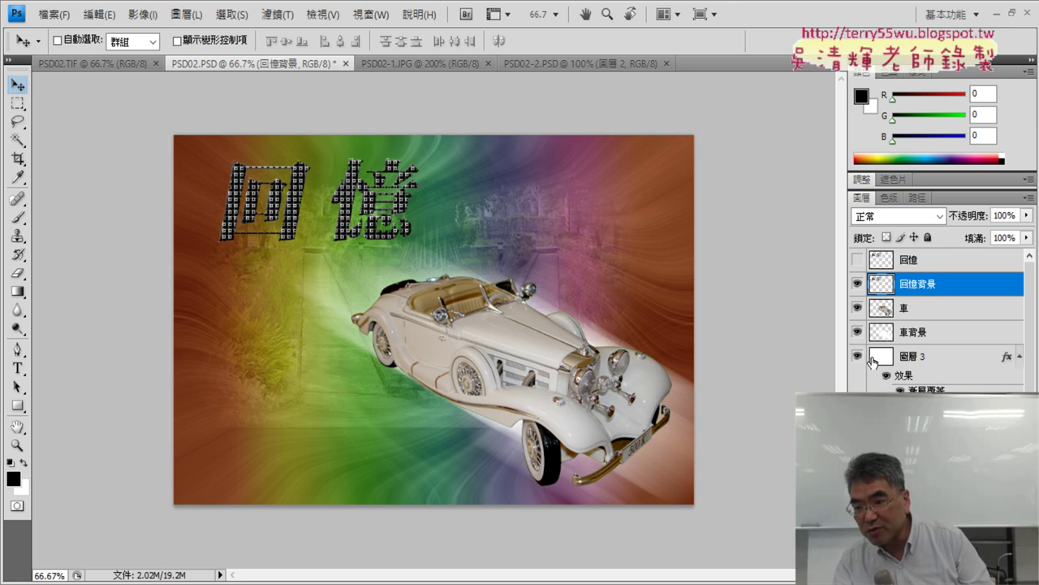
{"action": "right_click", "coordinate": [881, 286]}
{"action": "left_click", "coordinate": [904, 353]}
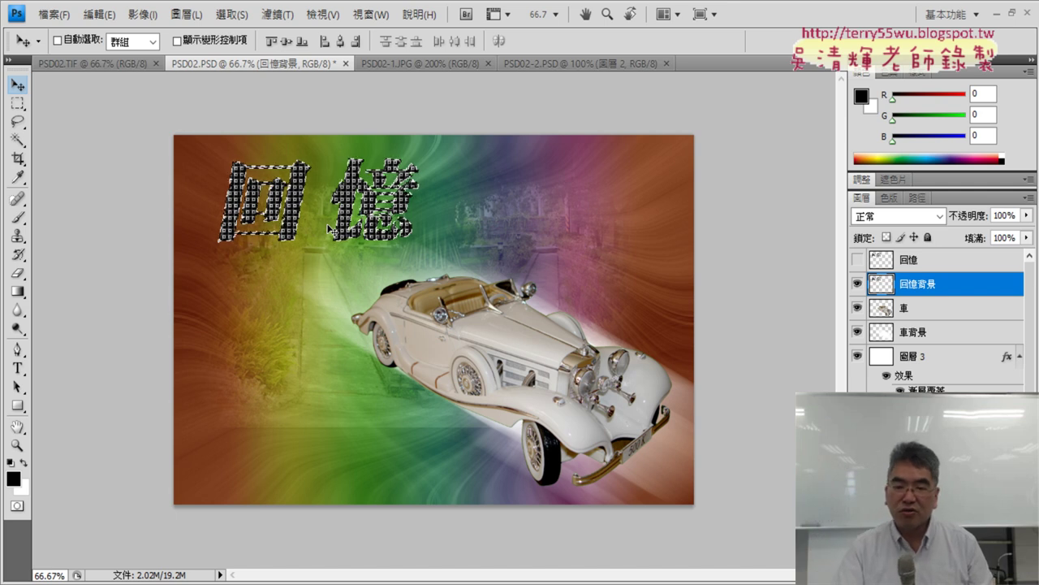
Step: Fill the selected 回憶 shape on 回憶背景 with White, then deselect
{"action": "left_click", "coordinate": [106, 16]}
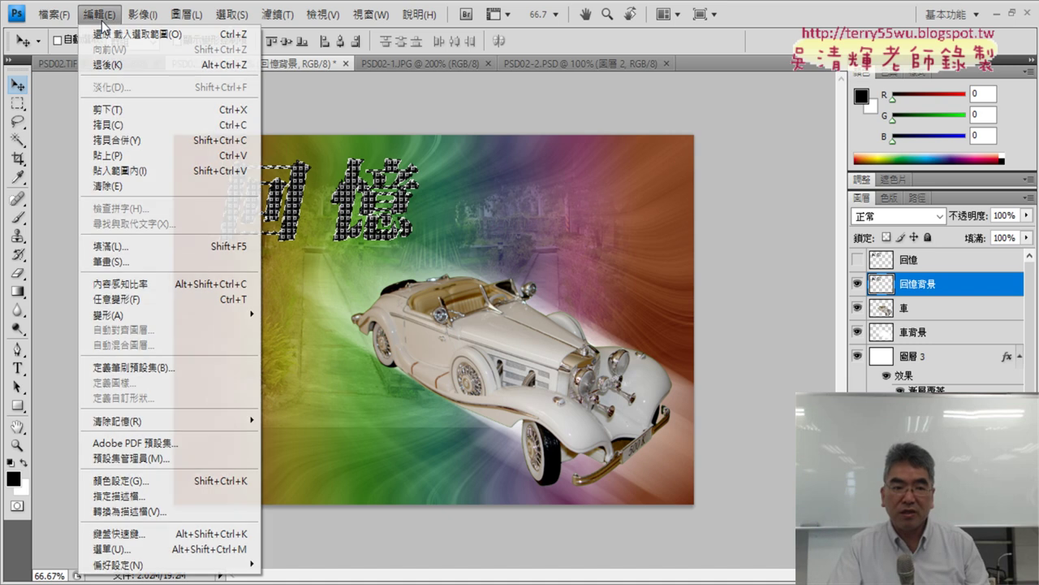
{"action": "left_click", "coordinate": [115, 249]}
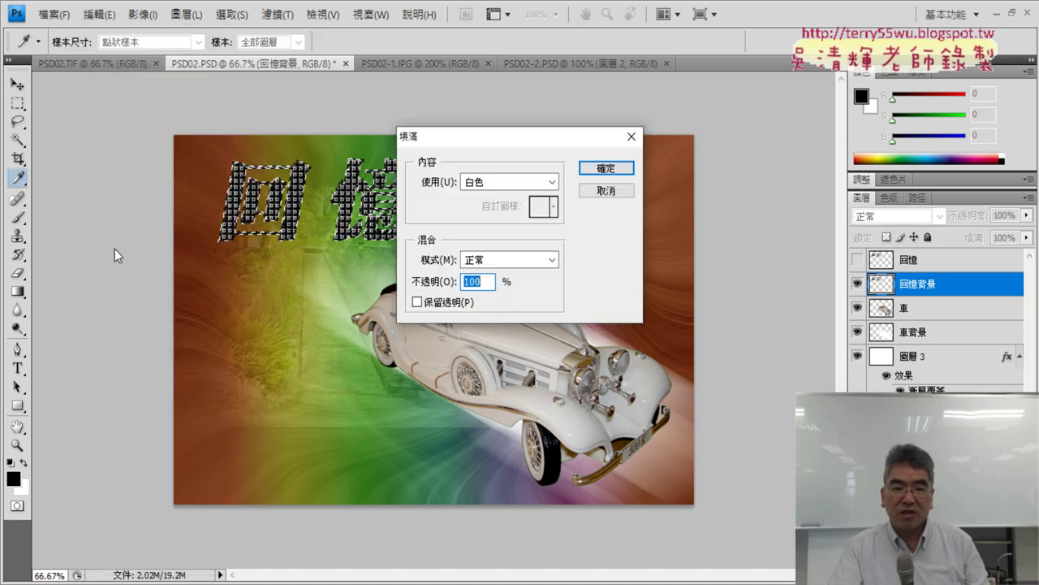
{"action": "left_click", "coordinate": [605, 169]}
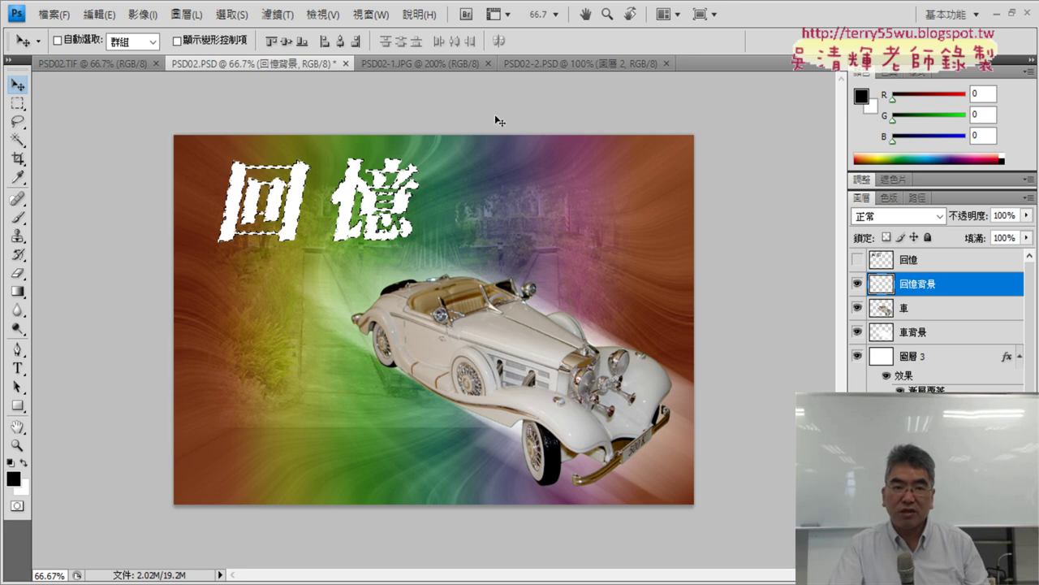
{"action": "left_click", "coordinate": [231, 16]}
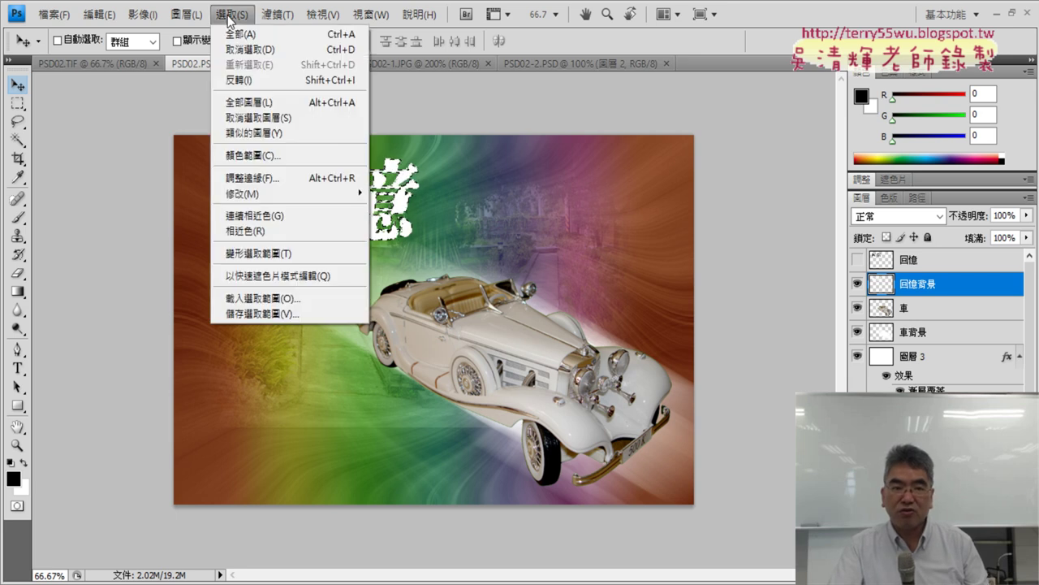
{"action": "left_click", "coordinate": [244, 51]}
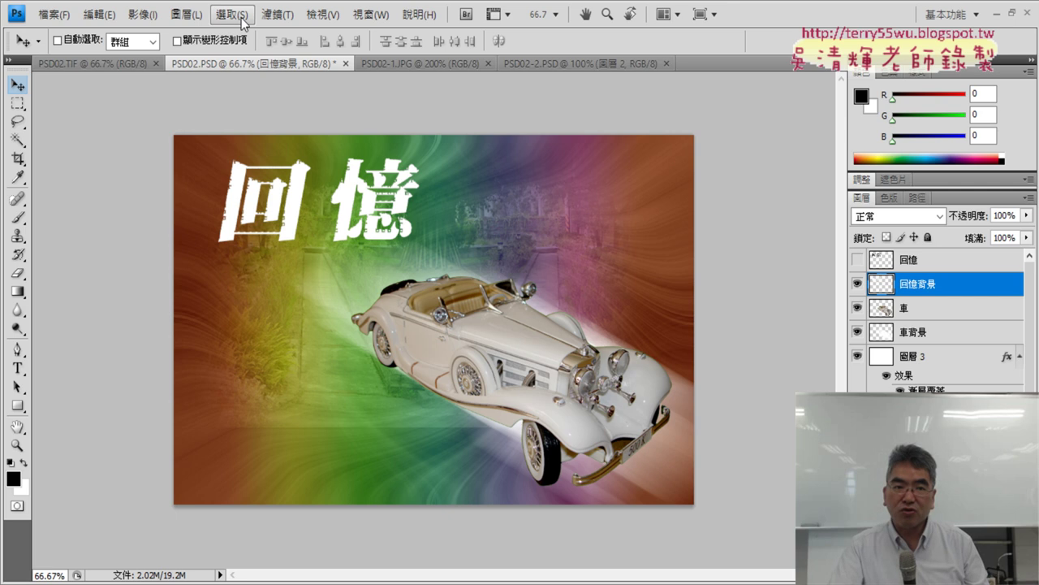
Step: Apply Motion Blur to 回憶背景 with Angle 0 and Distance 100 pixels
{"action": "left_click", "coordinate": [276, 14]}
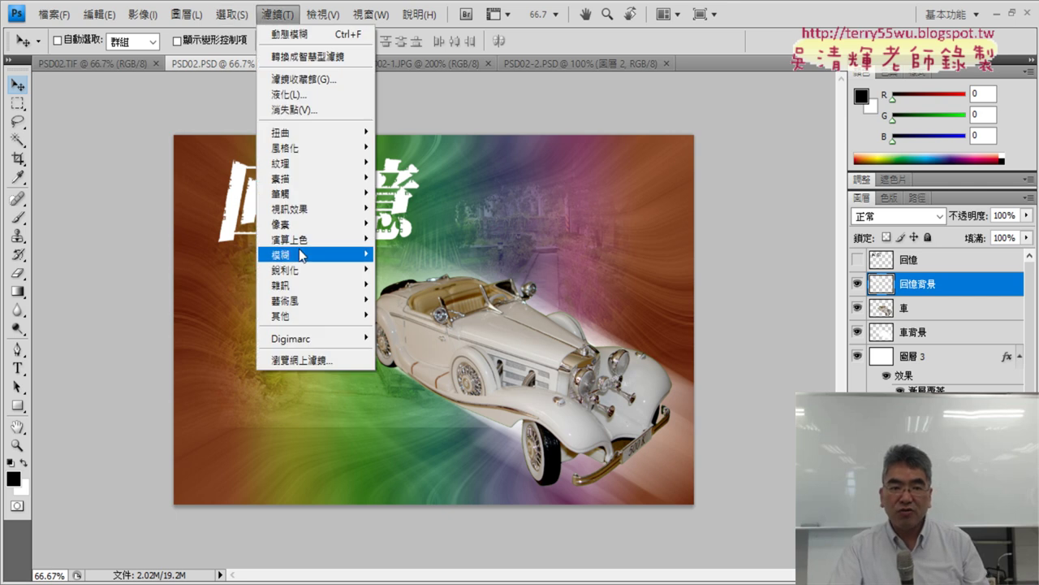
{"action": "mouse_move", "coordinate": [313, 254]}
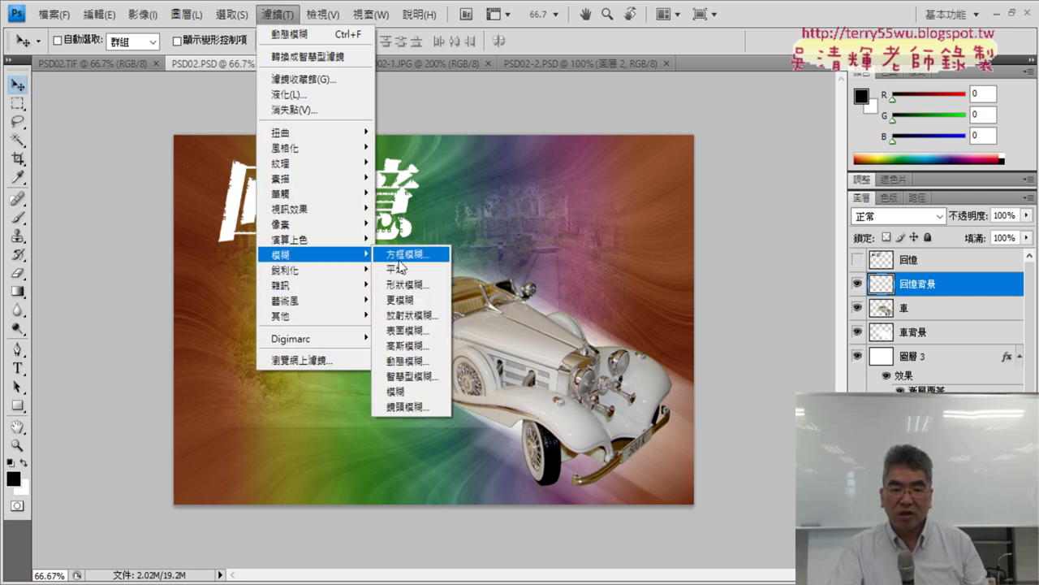
{"action": "left_click", "coordinate": [428, 361]}
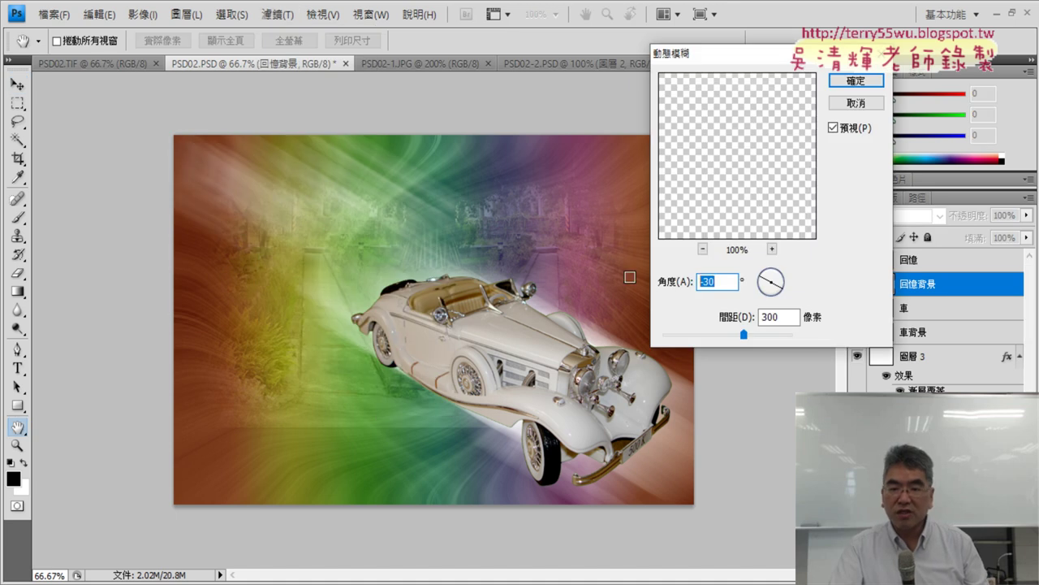
{"action": "type", "text": "0"}
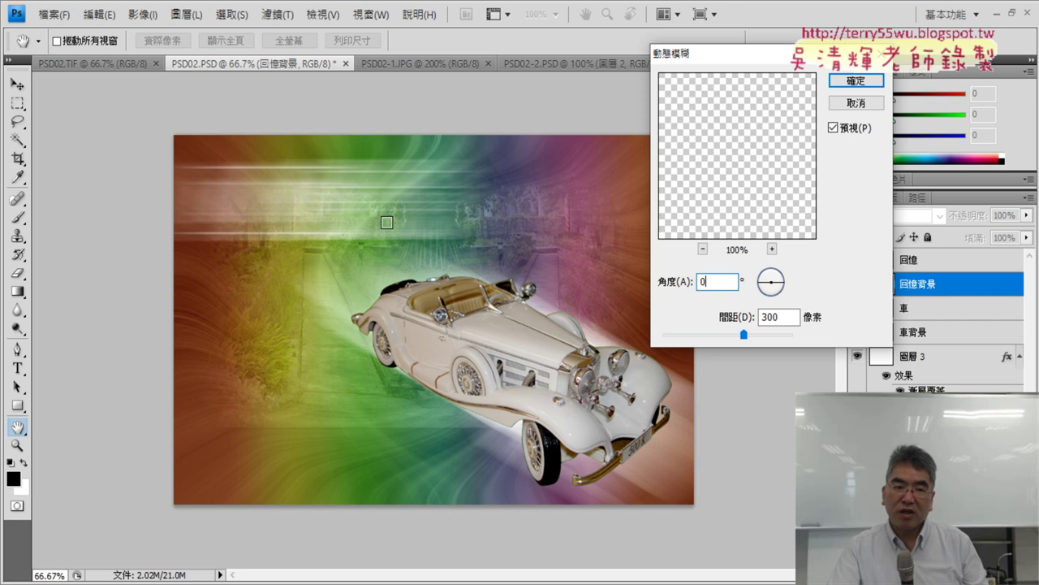
{"action": "left_click", "coordinate": [784, 319]}
{"action": "type", "text": "10"}
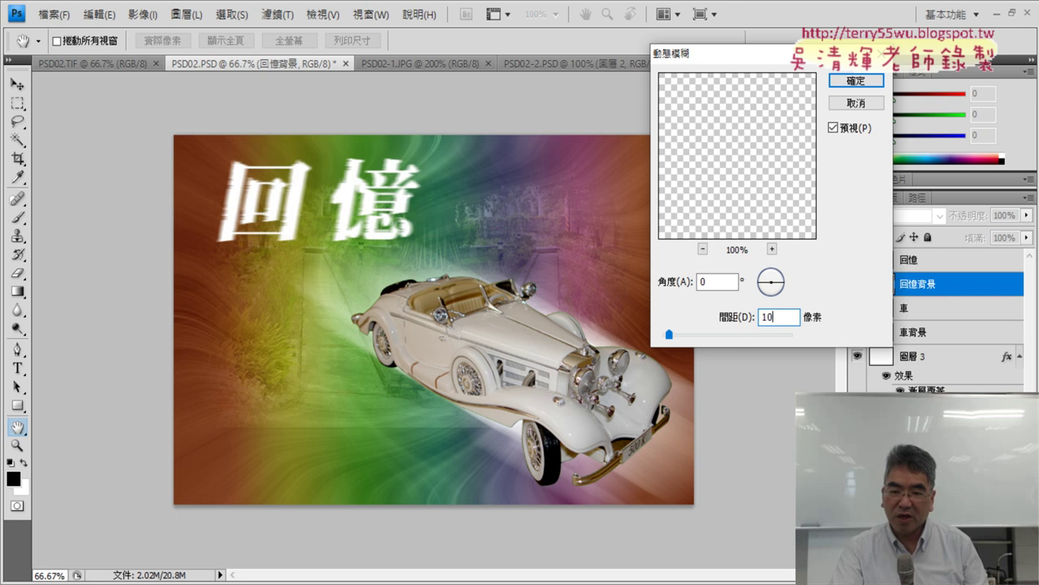
{"action": "type", "text": "0"}
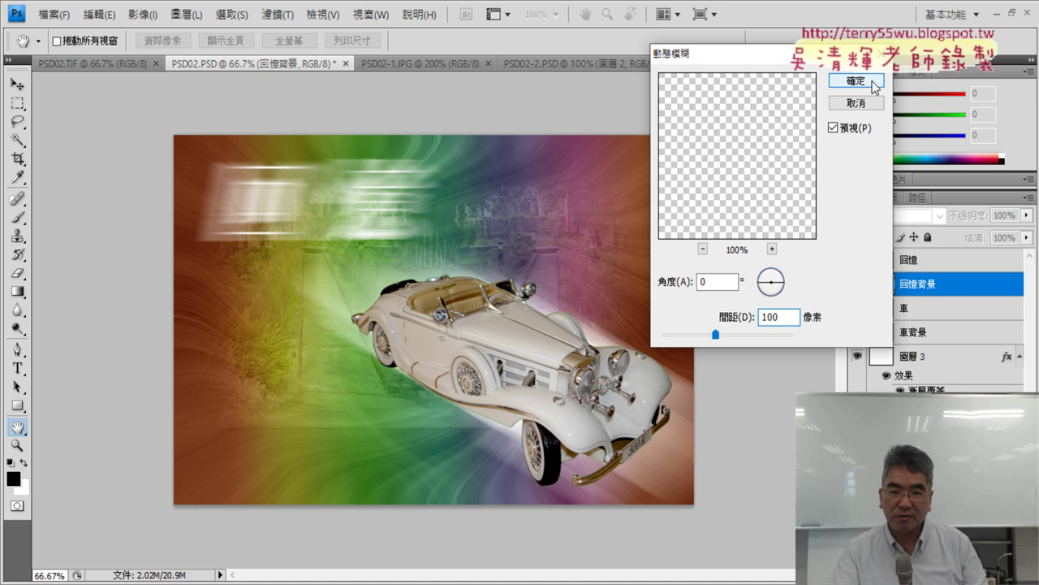
{"action": "left_click", "coordinate": [856, 81]}
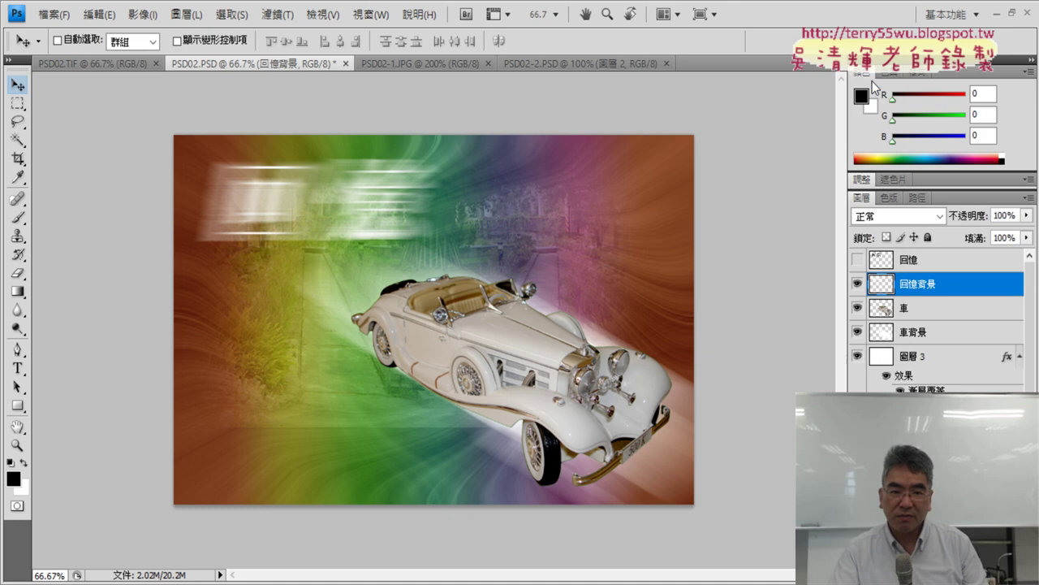
Step: Show the 回憶 layer again and compare PSD02.PSD against the PSD02.TIF reference
{"action": "left_click", "coordinate": [858, 260]}
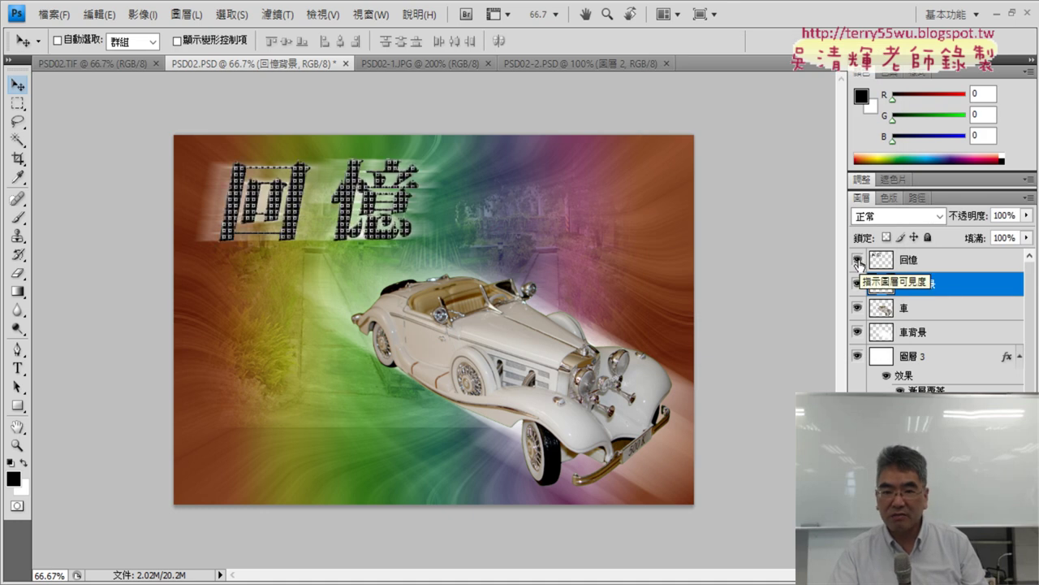
{"action": "left_click", "coordinate": [101, 64]}
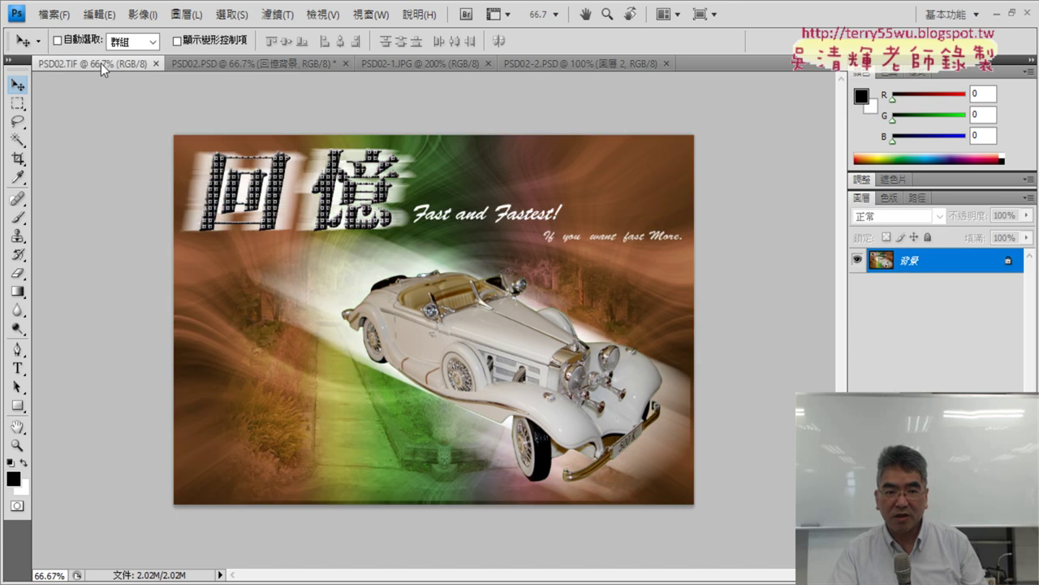
{"action": "left_click", "coordinate": [243, 66]}
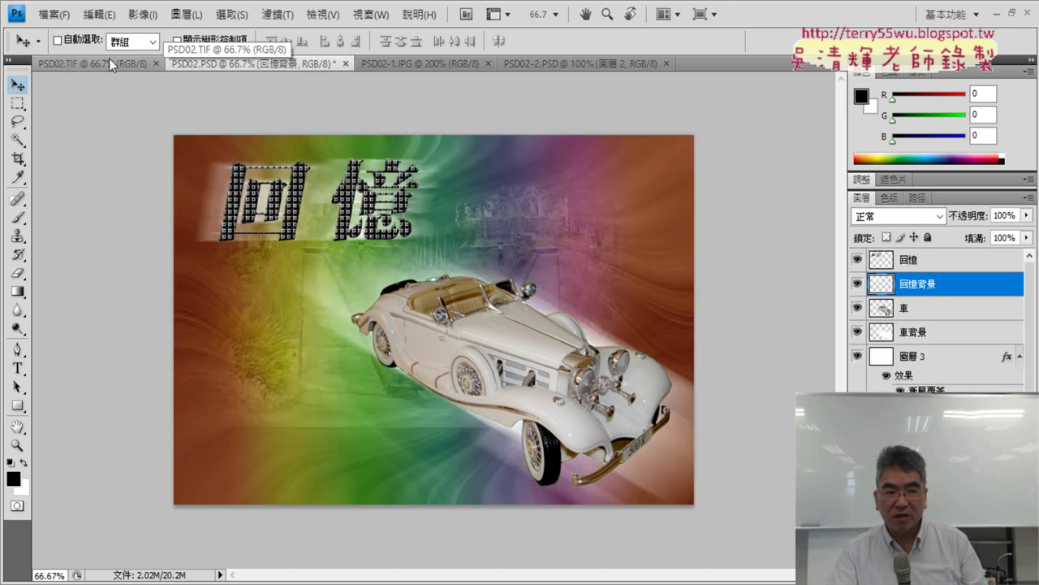
{"action": "left_click", "coordinate": [109, 60]}
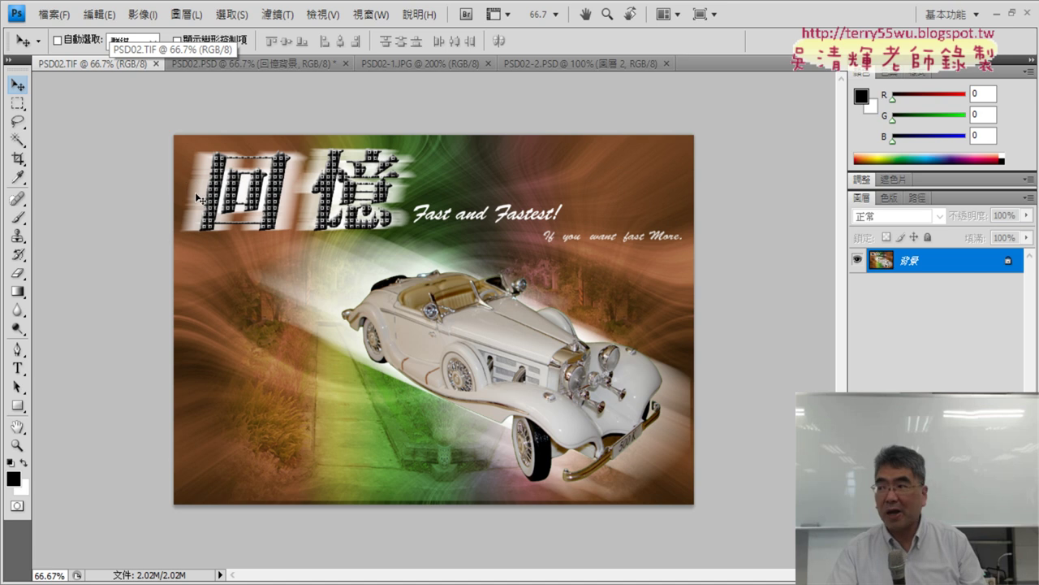
{"action": "left_click", "coordinate": [225, 66]}
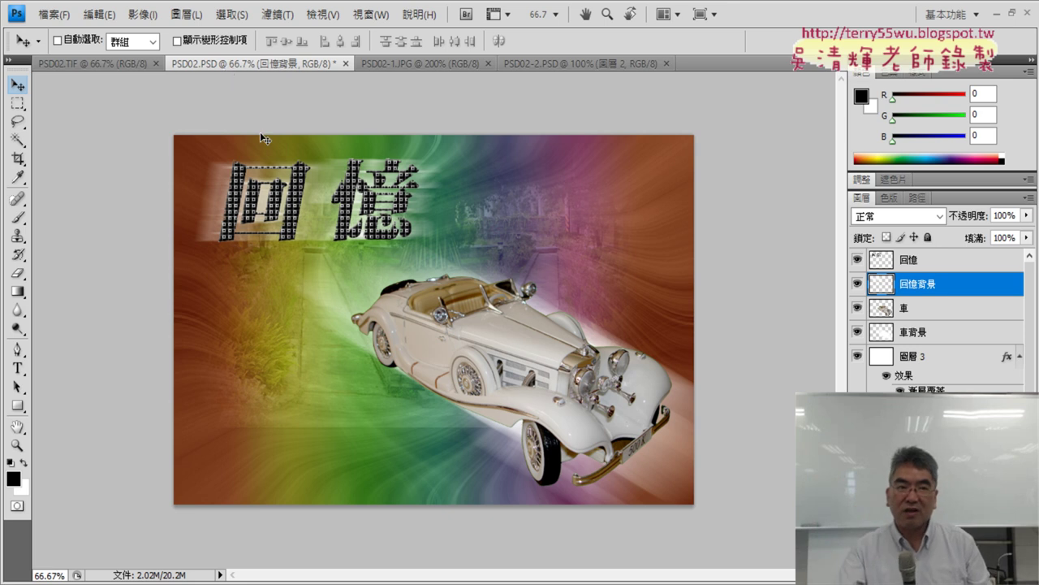
Step: Duplicate 回憶背景 as 回憶背景2, toggling its visibility and checking PSD02.TIF to compare
{"action": "right_click", "coordinate": [943, 290]}
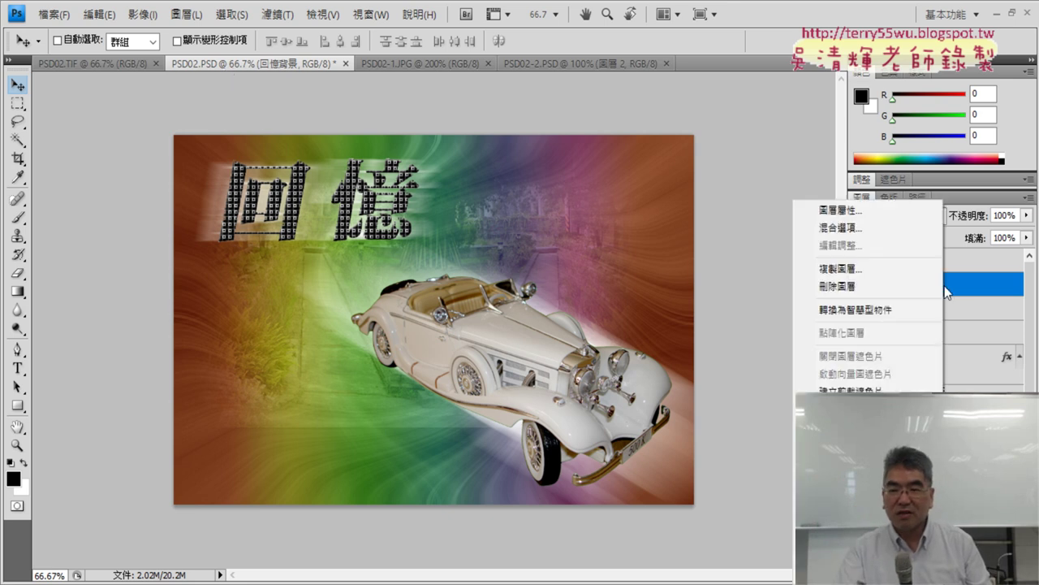
{"action": "left_click", "coordinate": [878, 275]}
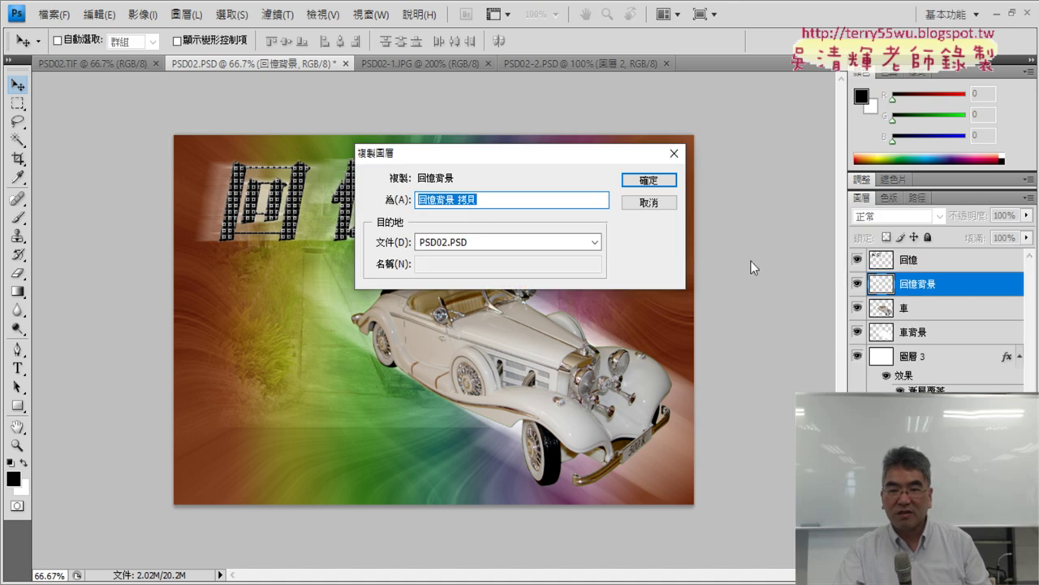
{"action": "left_click", "coordinate": [458, 200]}
{"action": "type", "text": "2"}
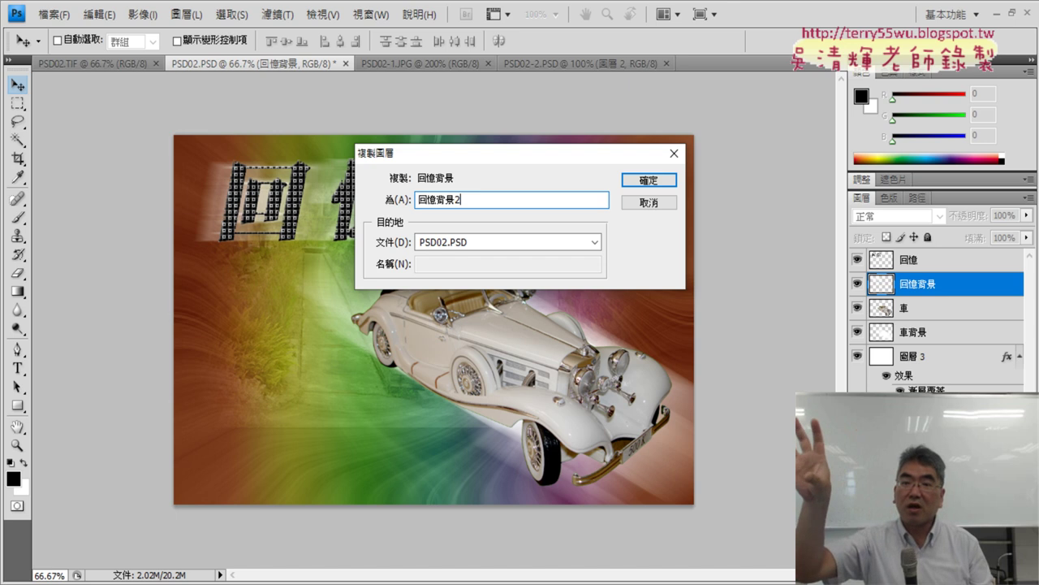
{"action": "left_click", "coordinate": [658, 180]}
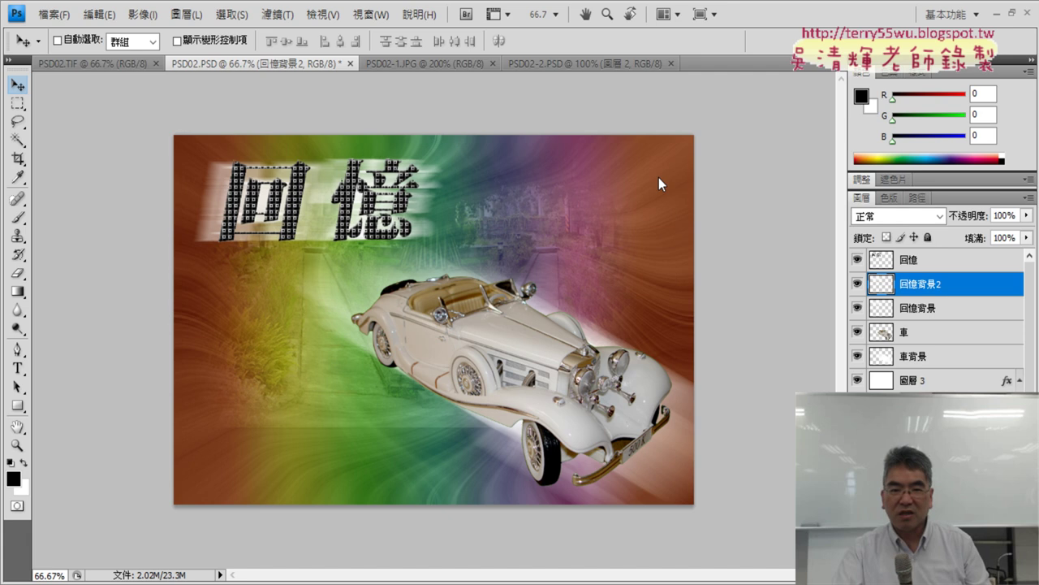
{"action": "left_click", "coordinate": [857, 283]}
{"action": "left_click", "coordinate": [857, 284]}
{"action": "left_click", "coordinate": [857, 284]}
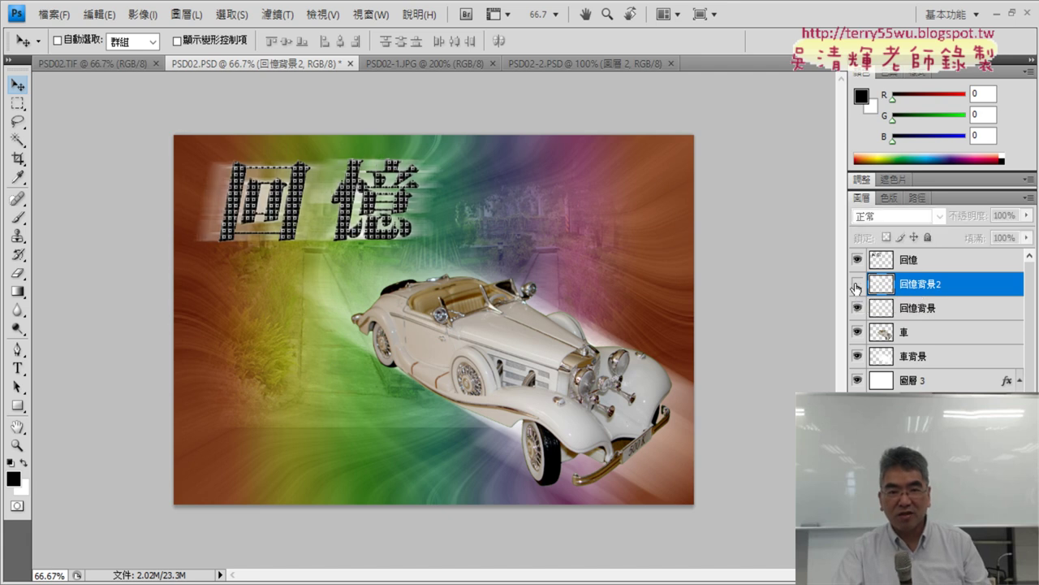
{"action": "left_click", "coordinate": [857, 284]}
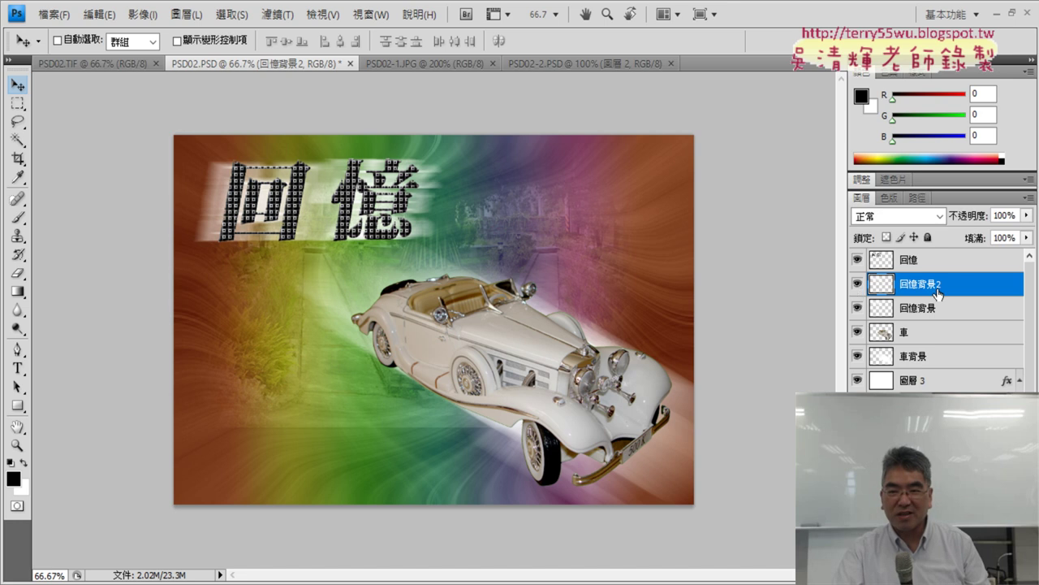
{"action": "left_click", "coordinate": [121, 62]}
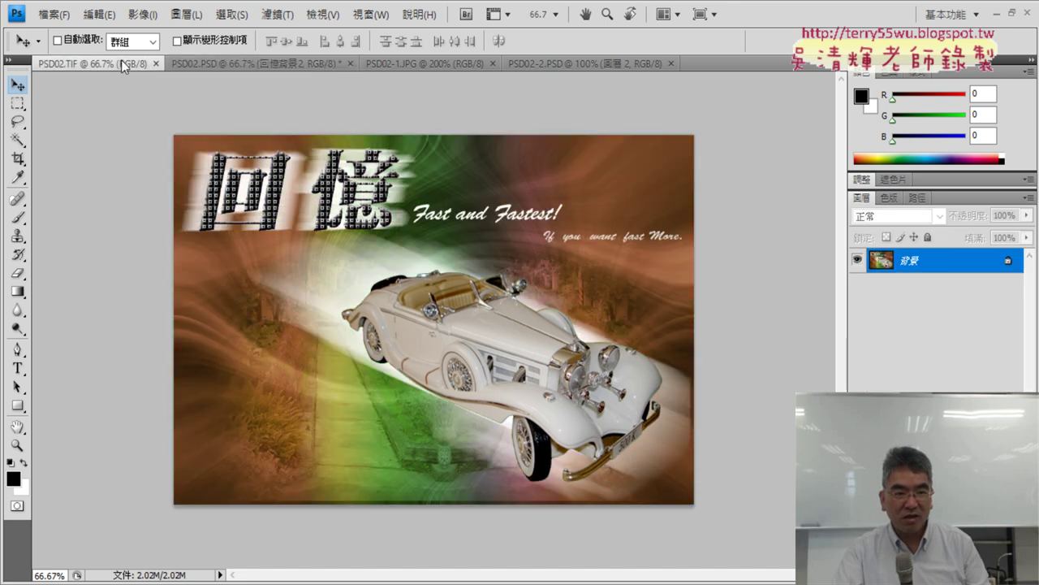
{"action": "left_click", "coordinate": [224, 65]}
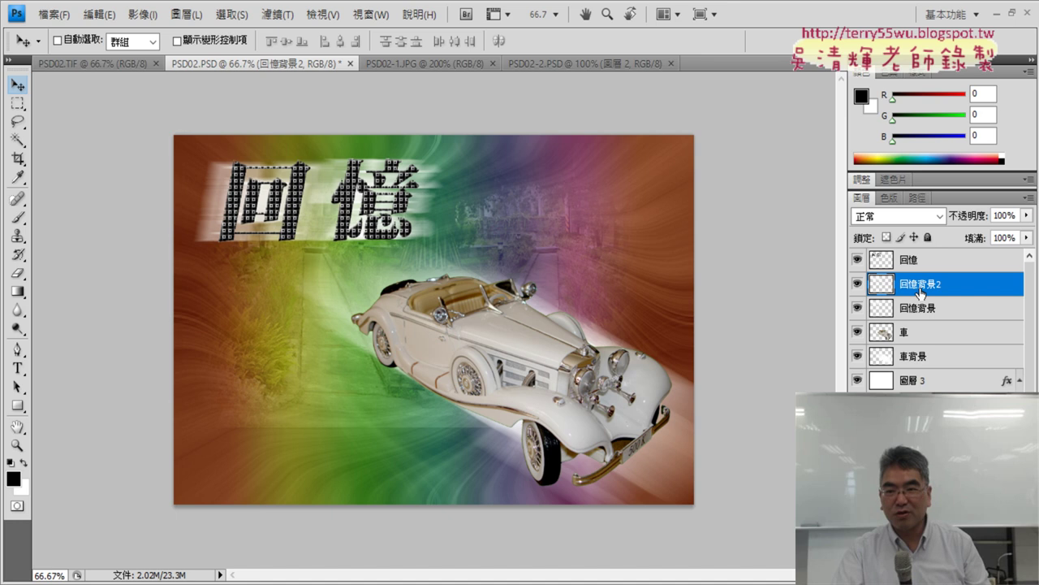
Step: Duplicate 回憶背景2 as a third glow layer named 回憶背景3
{"action": "right_click", "coordinate": [920, 293]}
{"action": "left_click", "coordinate": [853, 276]}
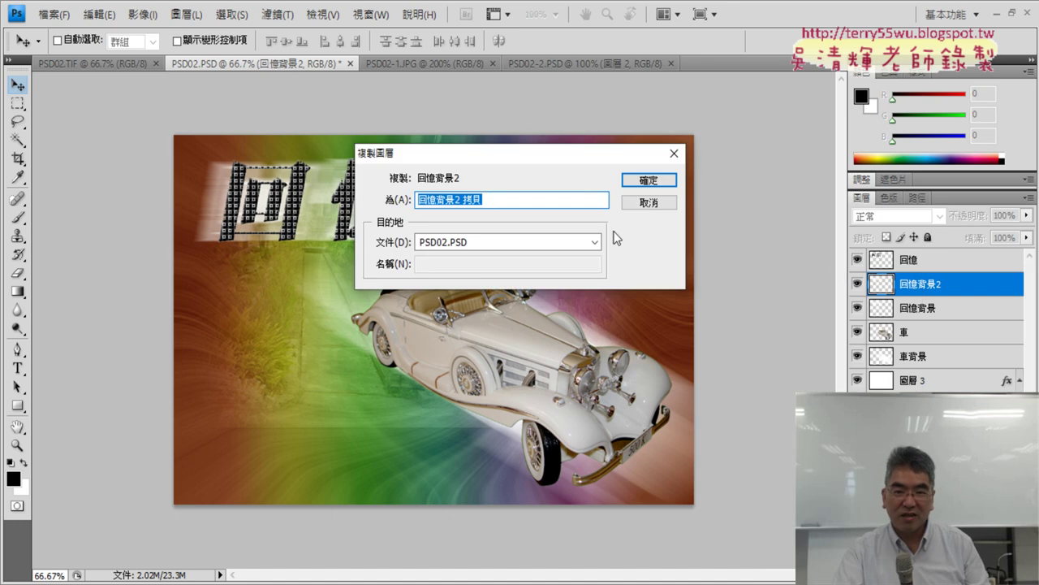
{"action": "left_click_drag", "start_coordinate": [455, 199], "coordinate": [575, 198]}
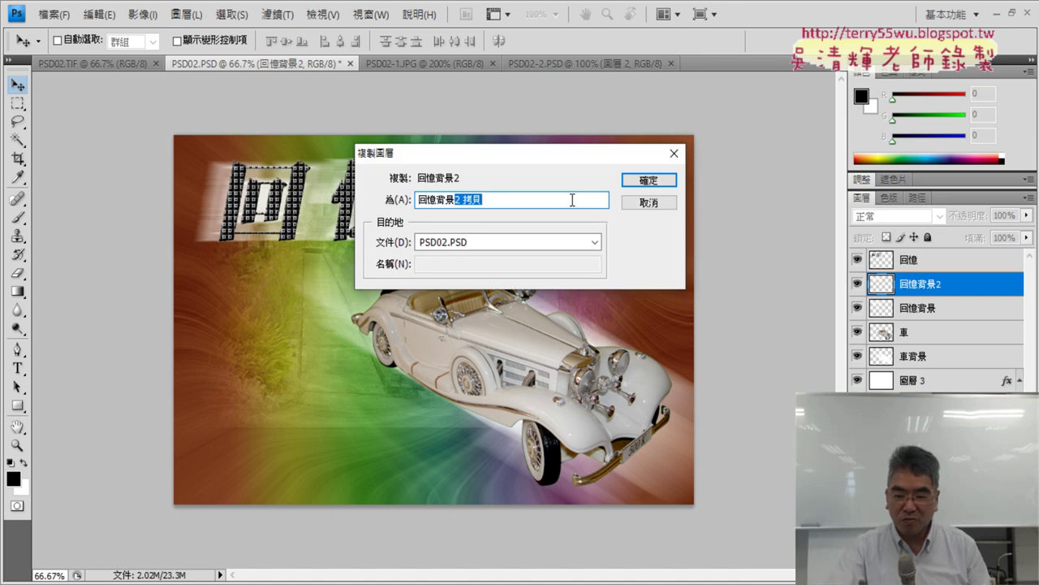
{"action": "type", "text": "3"}
{"action": "key", "text": "Return"}
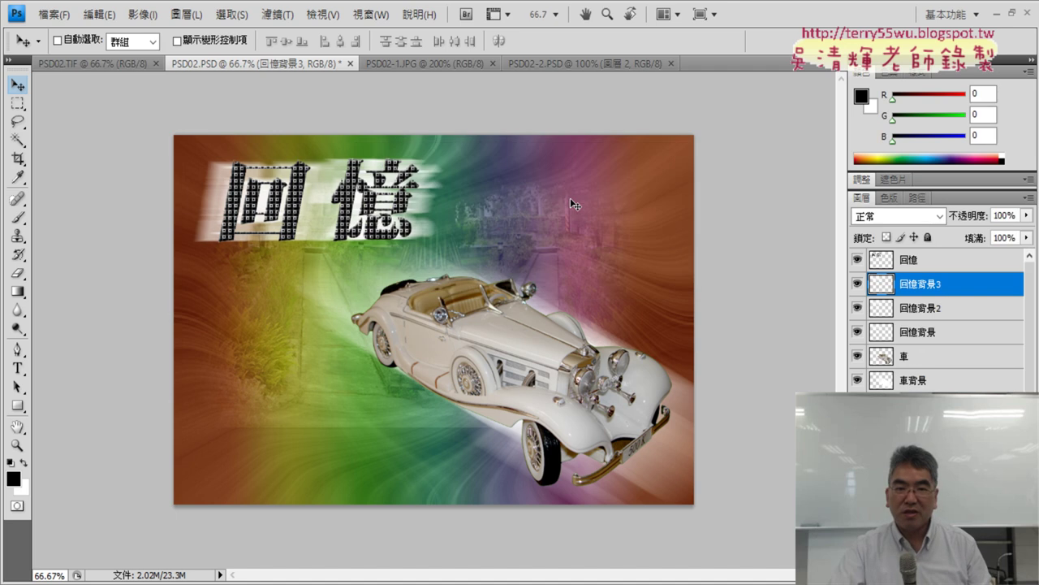
Step: Glance at PSD02.TIF and PSD02.PSD, then show the PSD02-1.JPG patterned 回憶 text image
{"action": "left_click", "coordinate": [94, 64]}
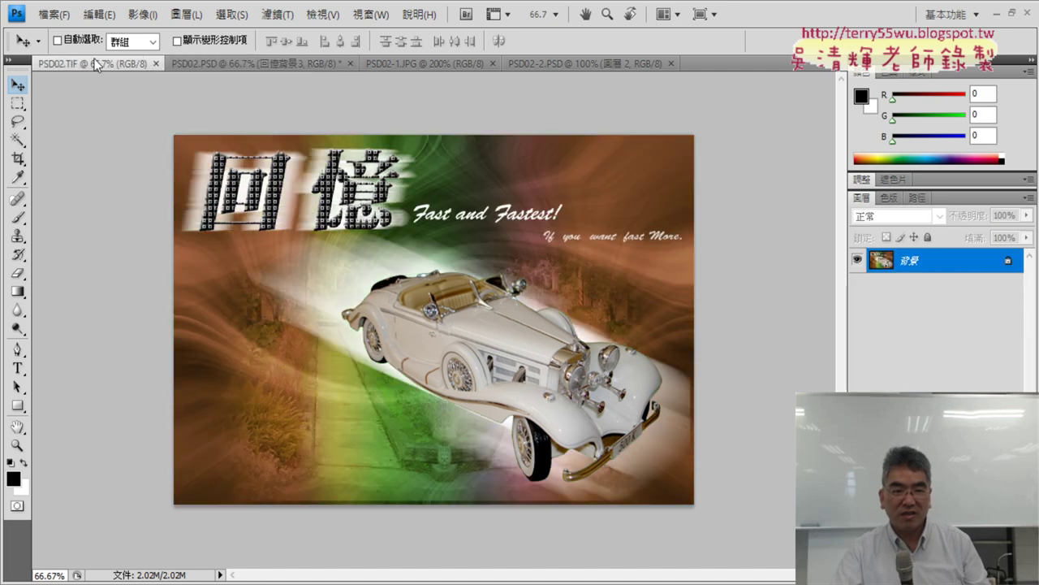
{"action": "left_click", "coordinate": [265, 64]}
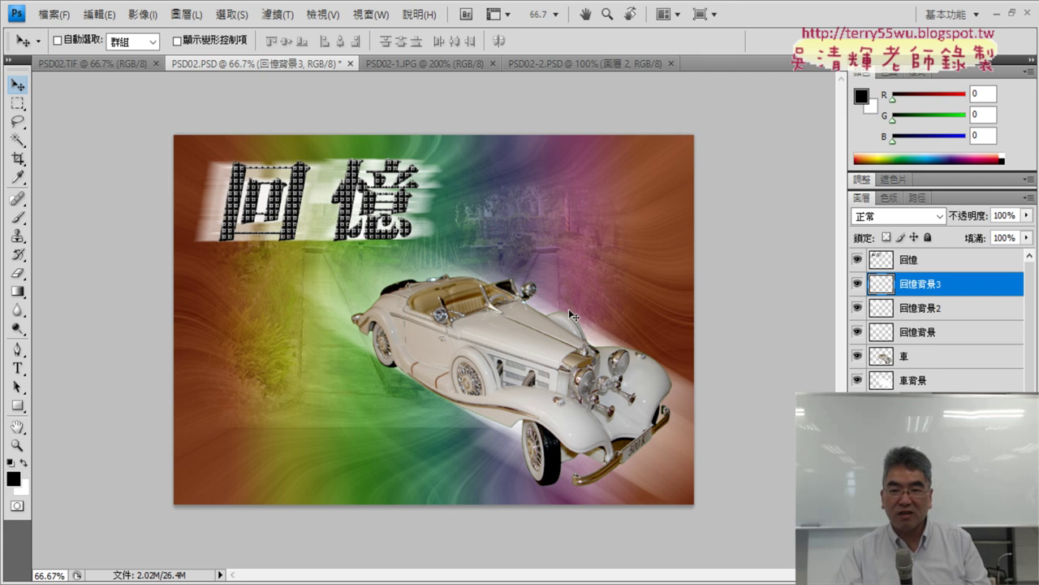
{"action": "left_click", "coordinate": [431, 64]}
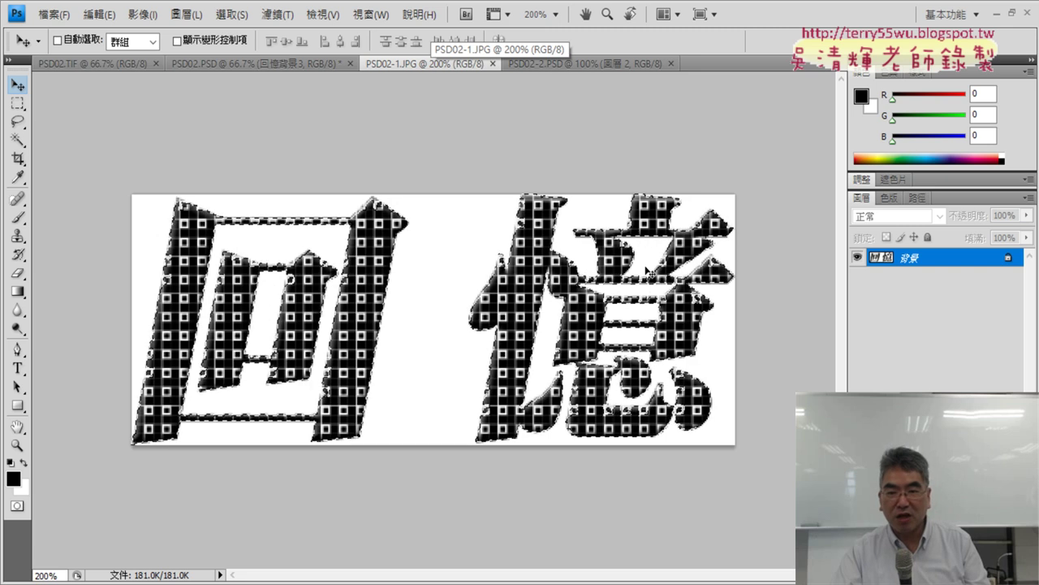
Step: Pick the Magic Wand tool and go back to the PSD02.PSD car composite
{"action": "left_click", "coordinate": [17, 140]}
{"action": "right_click", "coordinate": [17, 139]}
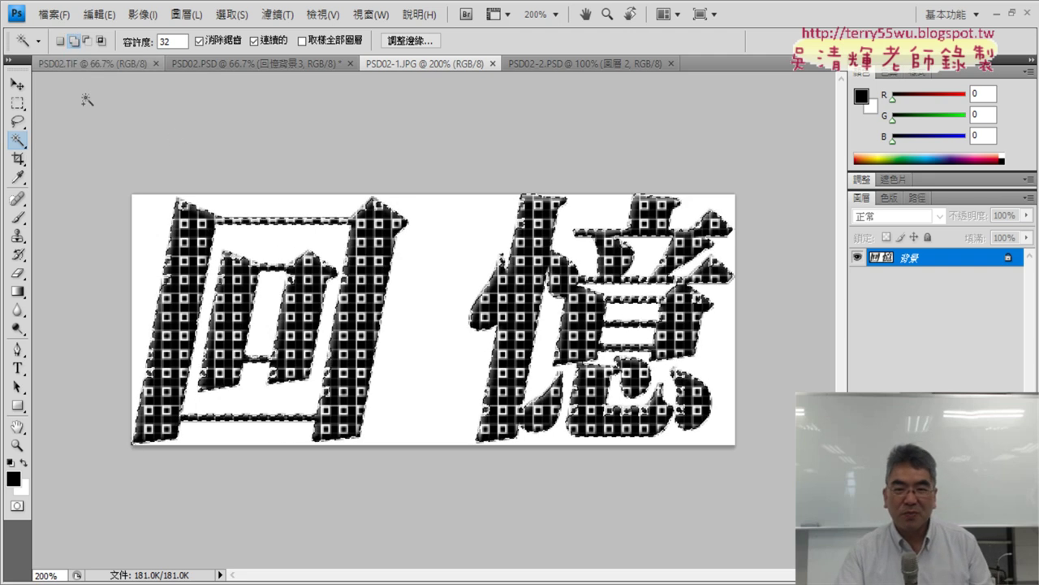
{"action": "left_click", "coordinate": [253, 65]}
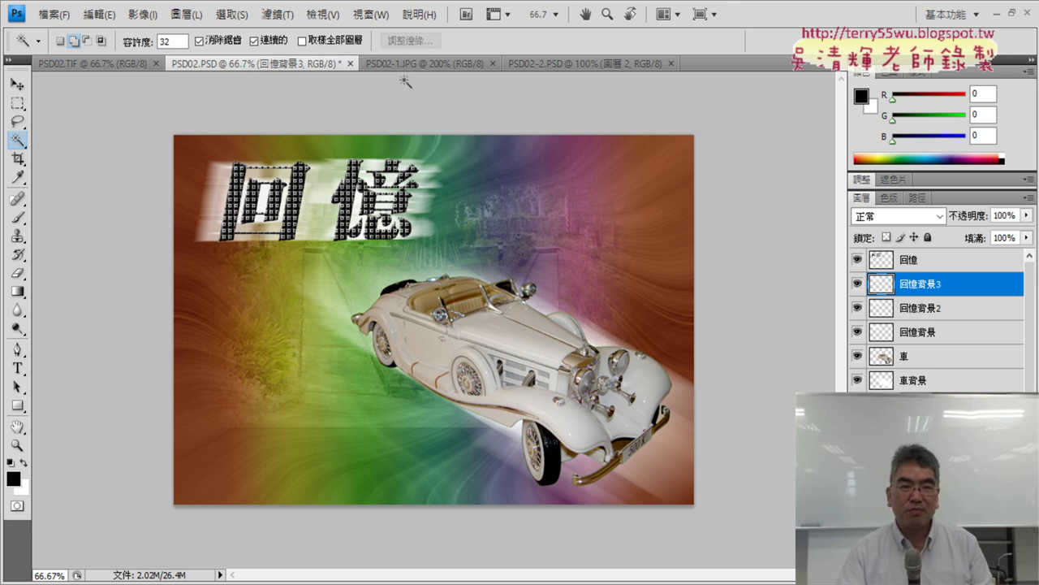
{"action": "left_click", "coordinate": [284, 16]}
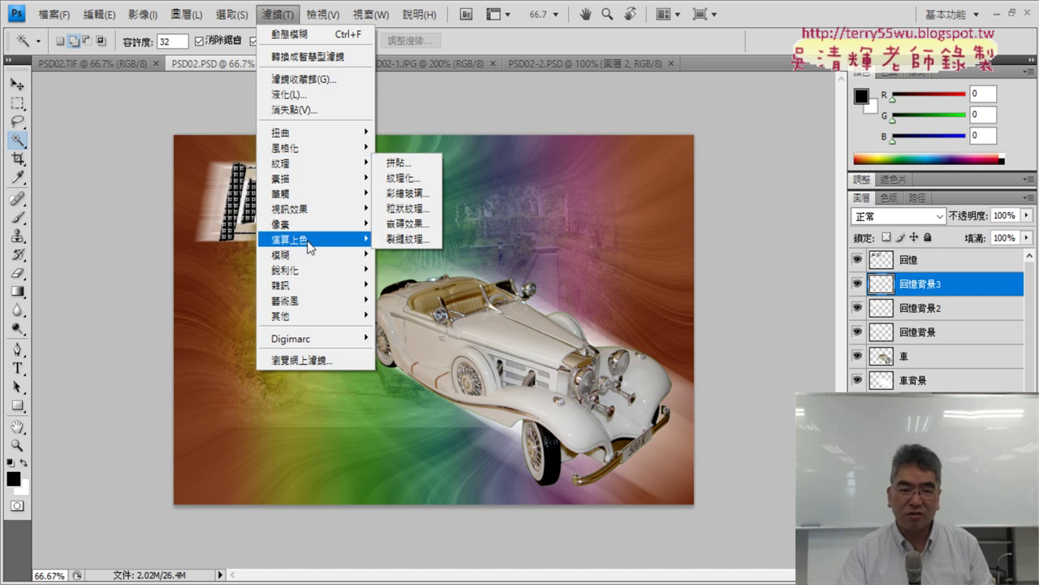
{"action": "mouse_move", "coordinate": [312, 255]}
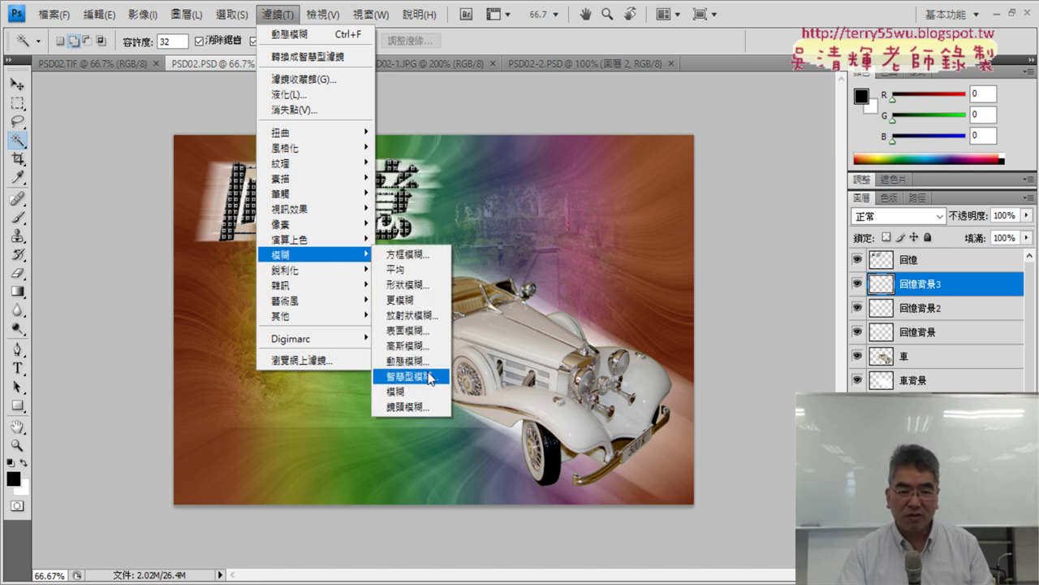
{"action": "left_click", "coordinate": [424, 361]}
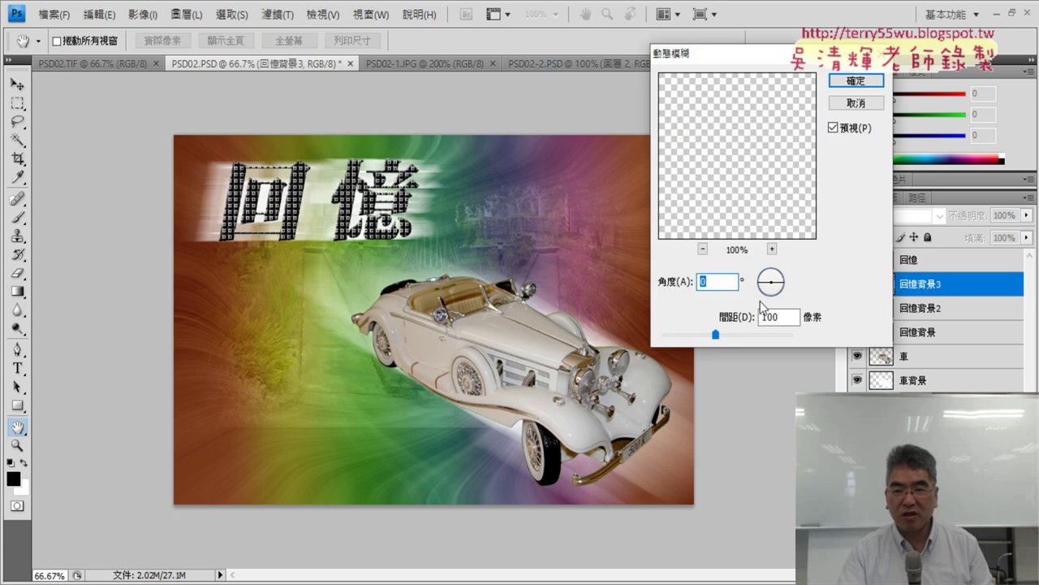
{"action": "left_click", "coordinate": [866, 104]}
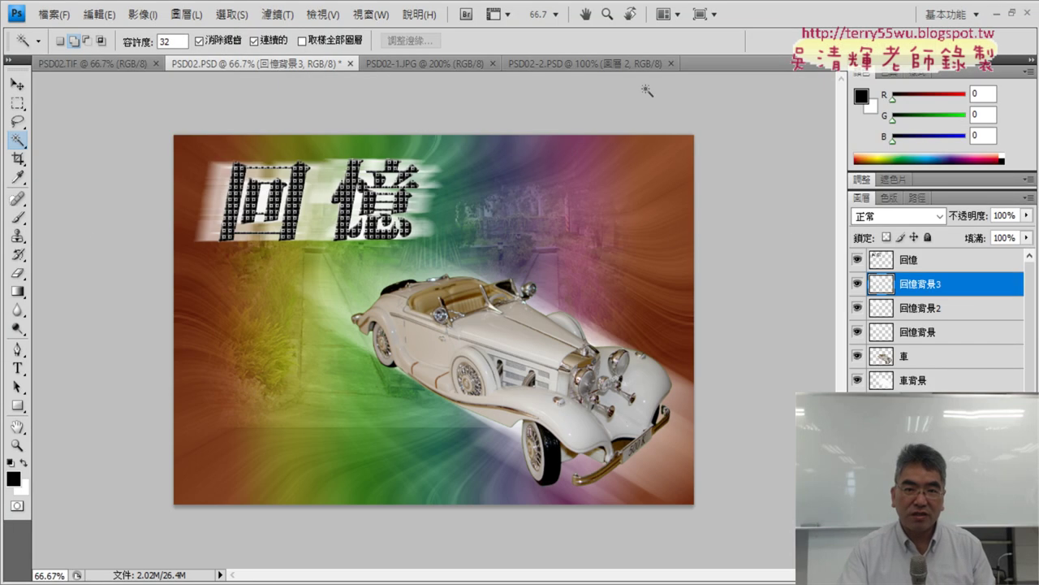
Step: In PSD02-2.PSD, try a Magic Wand selection on the green banner, then deselect
{"action": "left_click", "coordinate": [572, 64]}
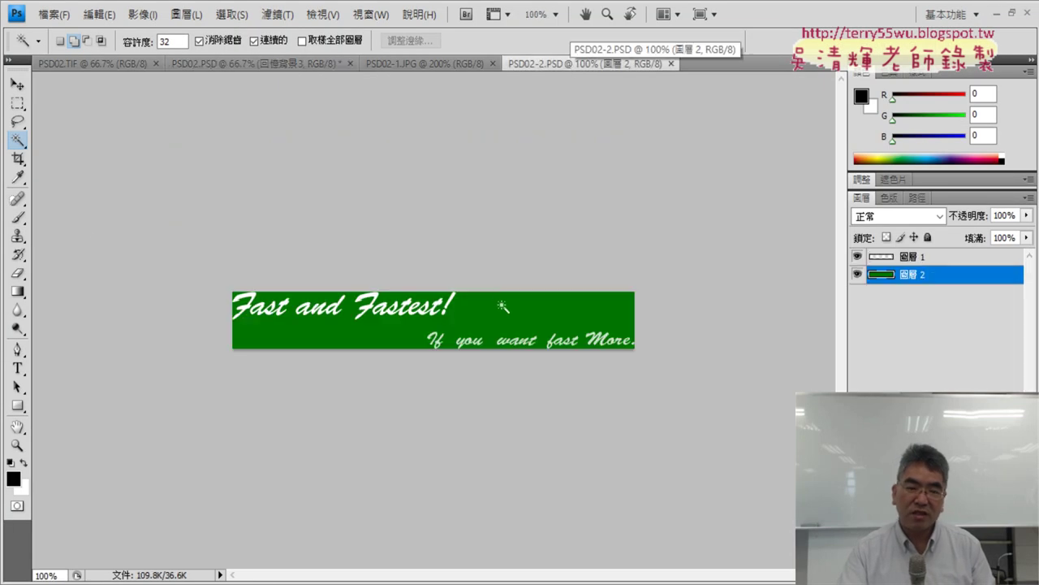
{"action": "left_click", "coordinate": [15, 142]}
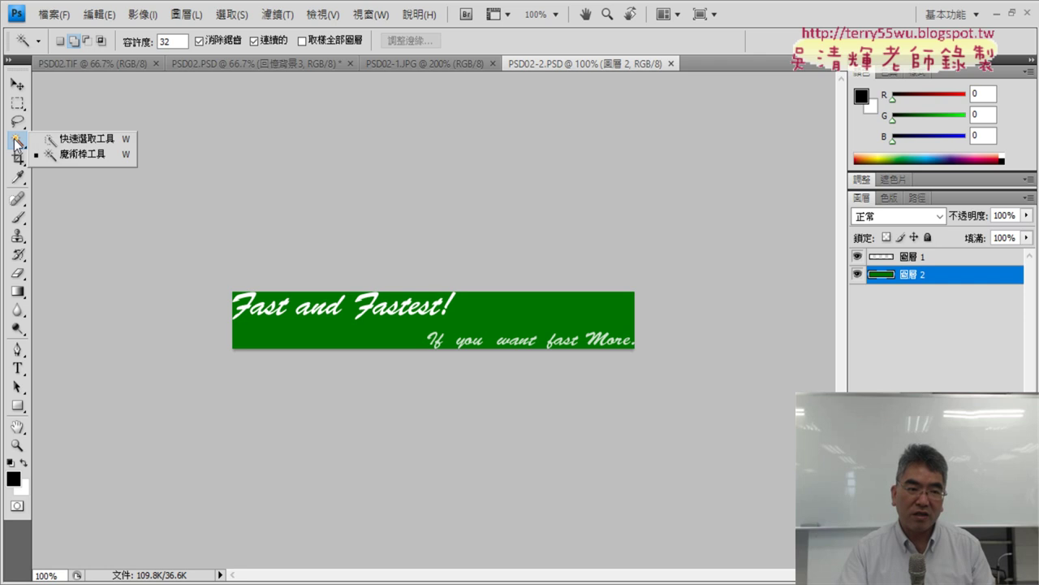
{"action": "left_click", "coordinate": [87, 156]}
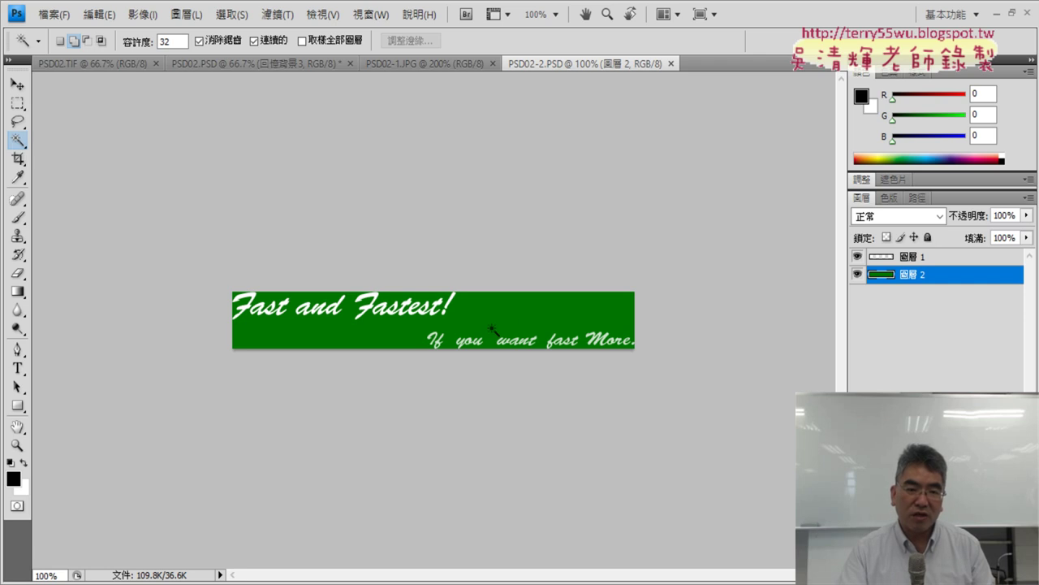
{"action": "left_click", "coordinate": [511, 320]}
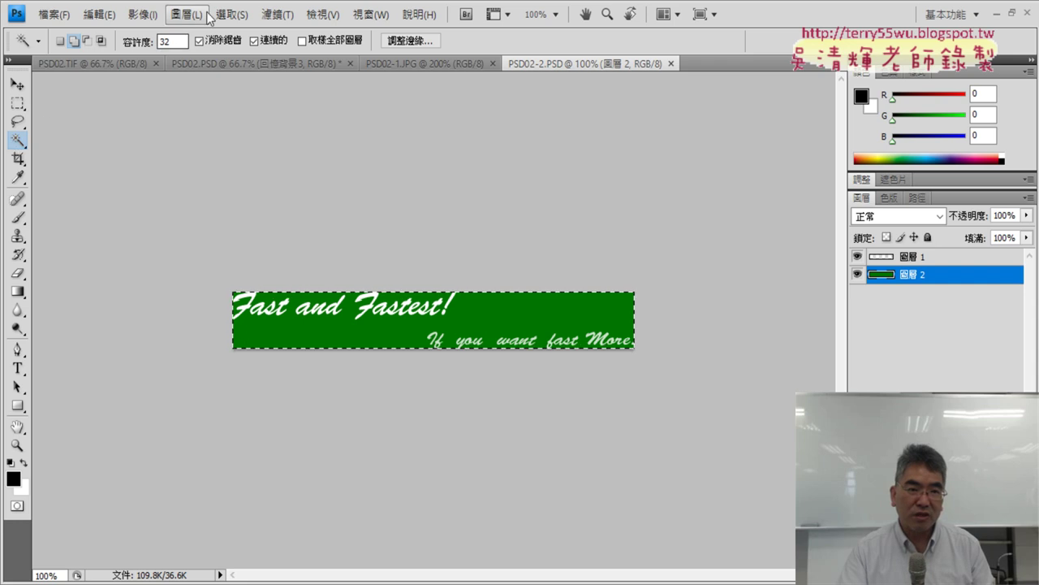
{"action": "left_click", "coordinate": [232, 14]}
{"action": "left_click", "coordinate": [255, 50]}
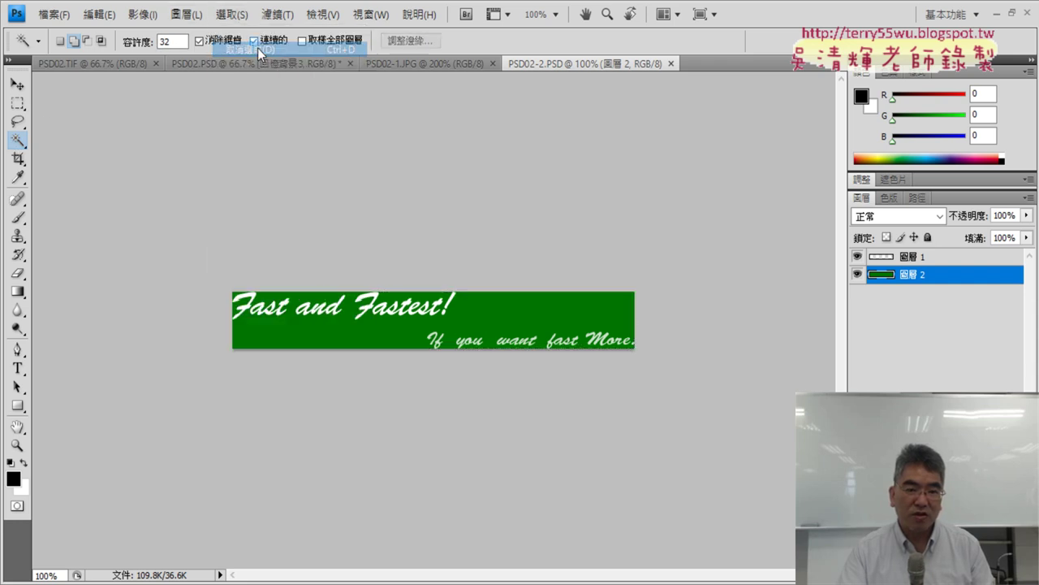
Step: Brush over the green banner with Quick Selection, check it at 200%, then deselect
{"action": "left_click", "coordinate": [18, 142]}
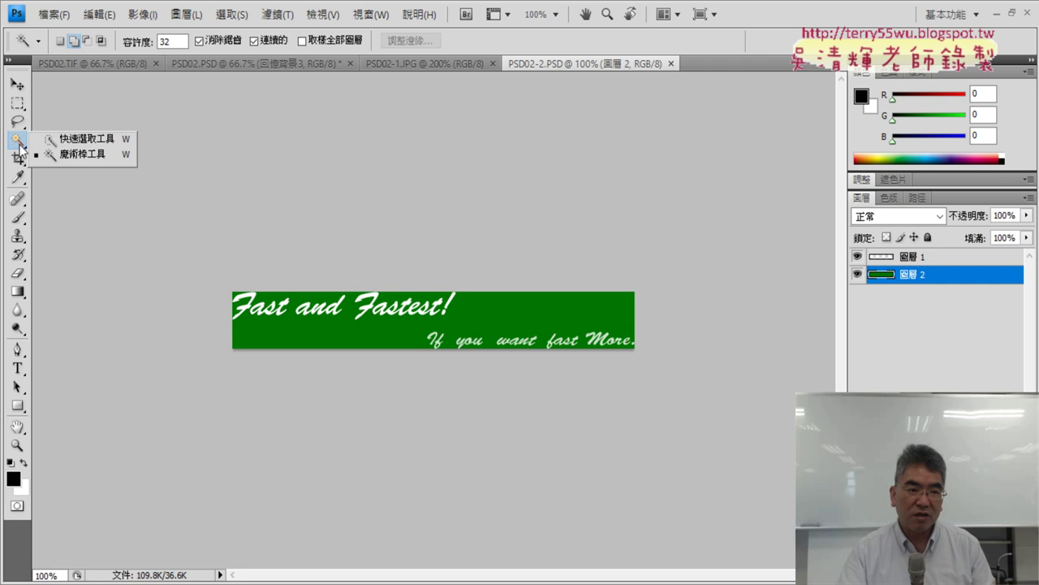
{"action": "left_click", "coordinate": [85, 139]}
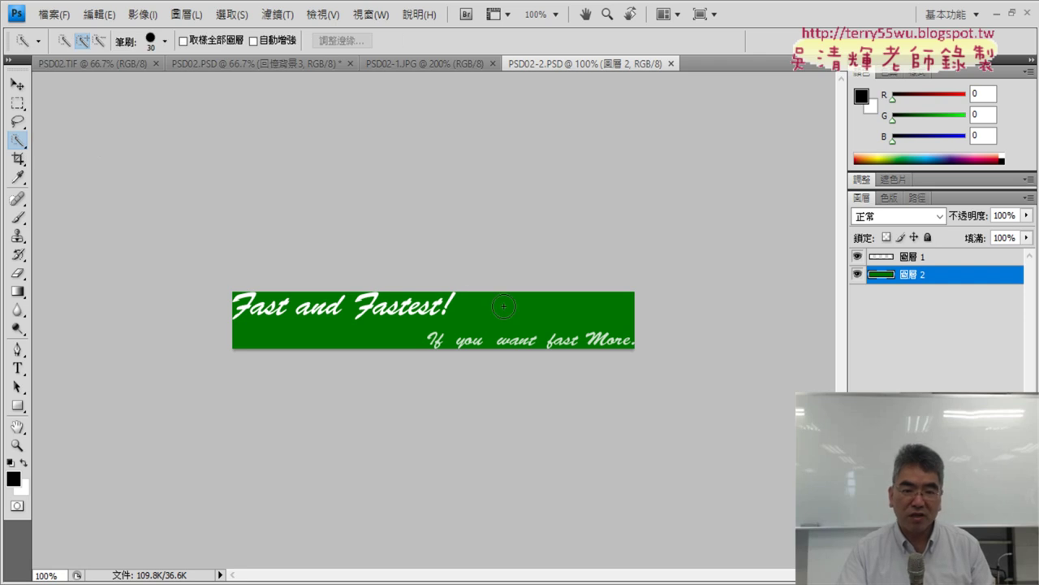
{"action": "left_click_drag", "start_coordinate": [503, 306], "coordinate": [479, 317]}
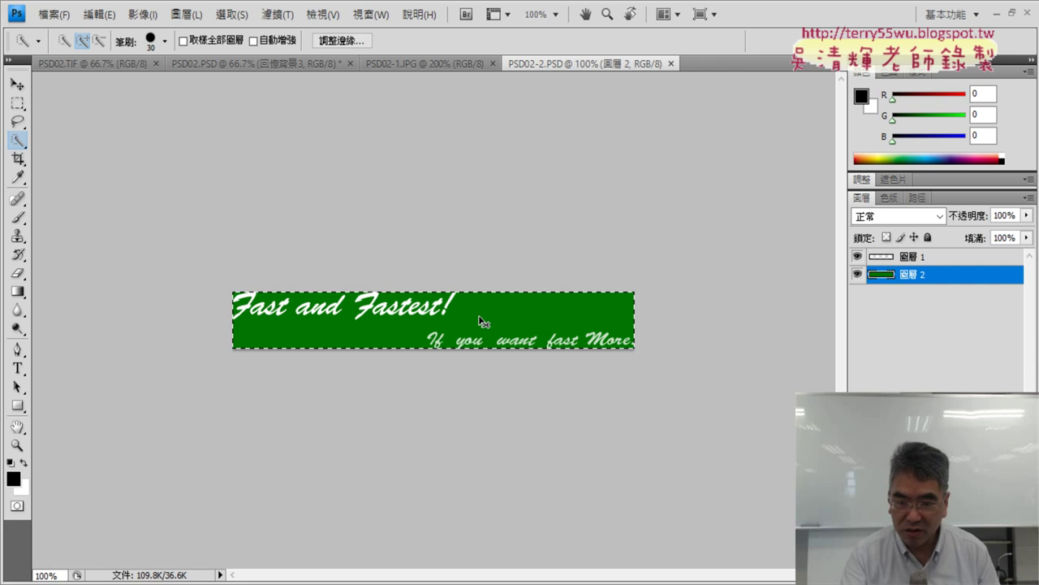
{"action": "key", "text": "ctrl+plus"}
{"action": "key", "text": "ctrl+plus"}
{"action": "key", "text": "ctrl+minus"}
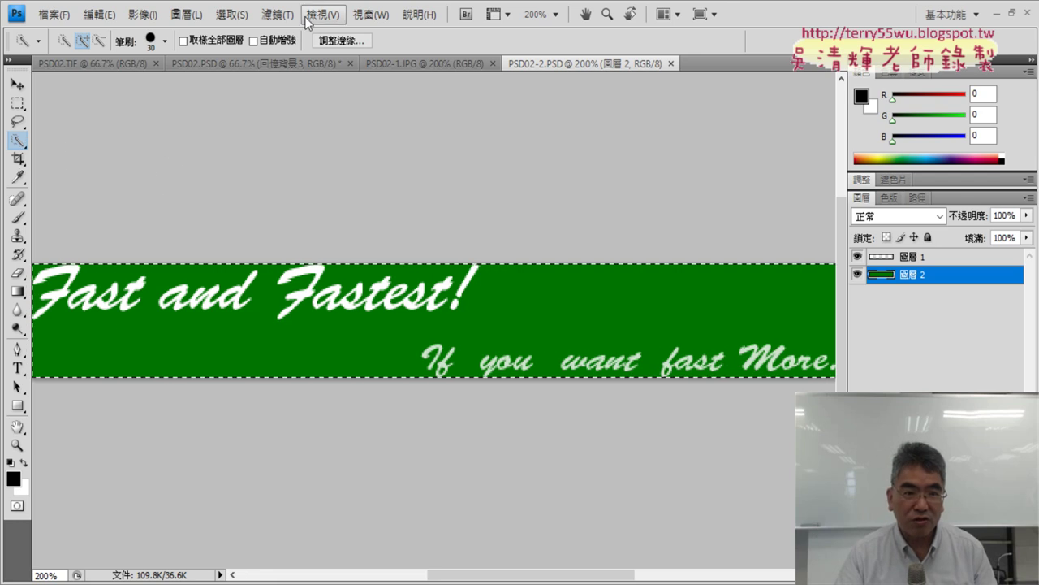
{"action": "left_click", "coordinate": [227, 16]}
{"action": "left_click", "coordinate": [252, 48]}
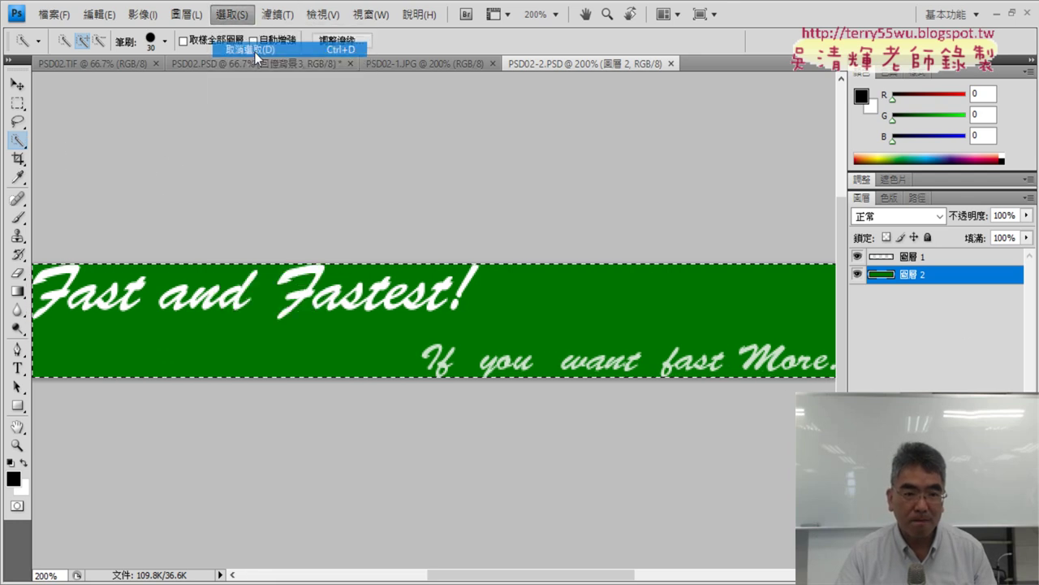
Step: Select all banner pixels via Select Pixels on layer 圖層 2, keeping 圖層 2 active
{"action": "right_click", "coordinate": [883, 278]}
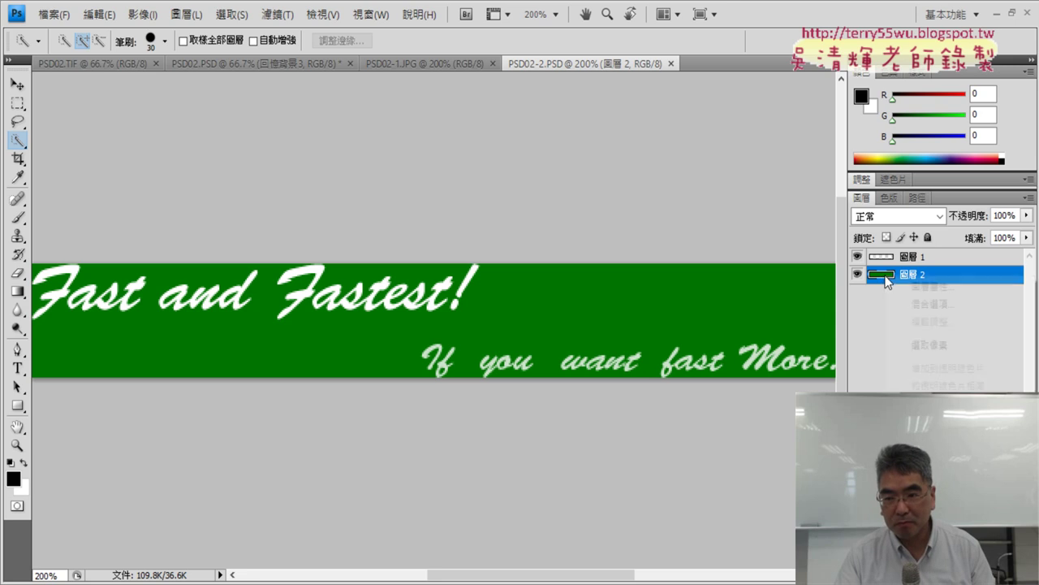
{"action": "left_click", "coordinate": [916, 344]}
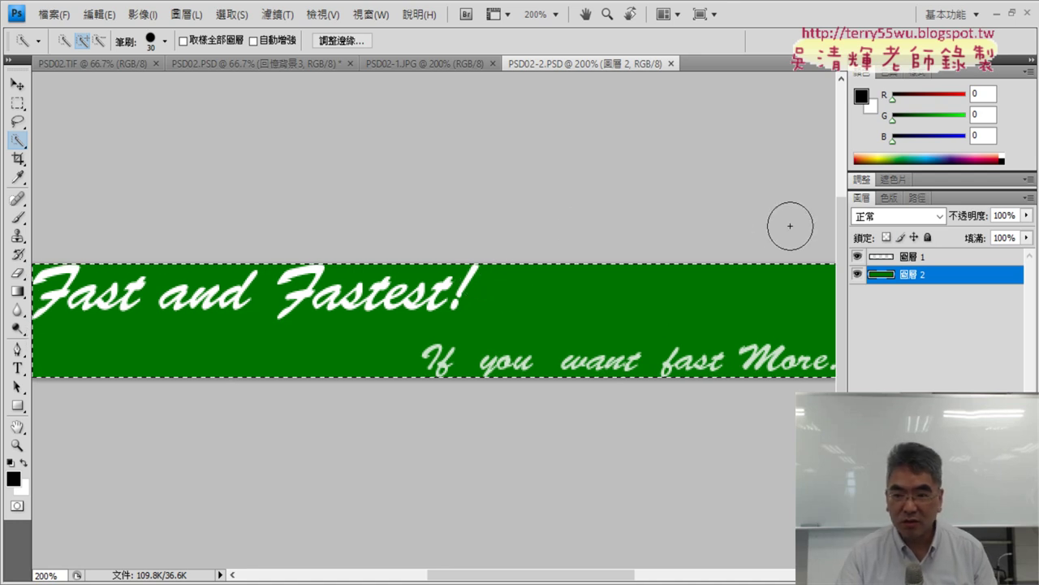
{"action": "left_click", "coordinate": [881, 258]}
{"action": "left_click", "coordinate": [889, 276]}
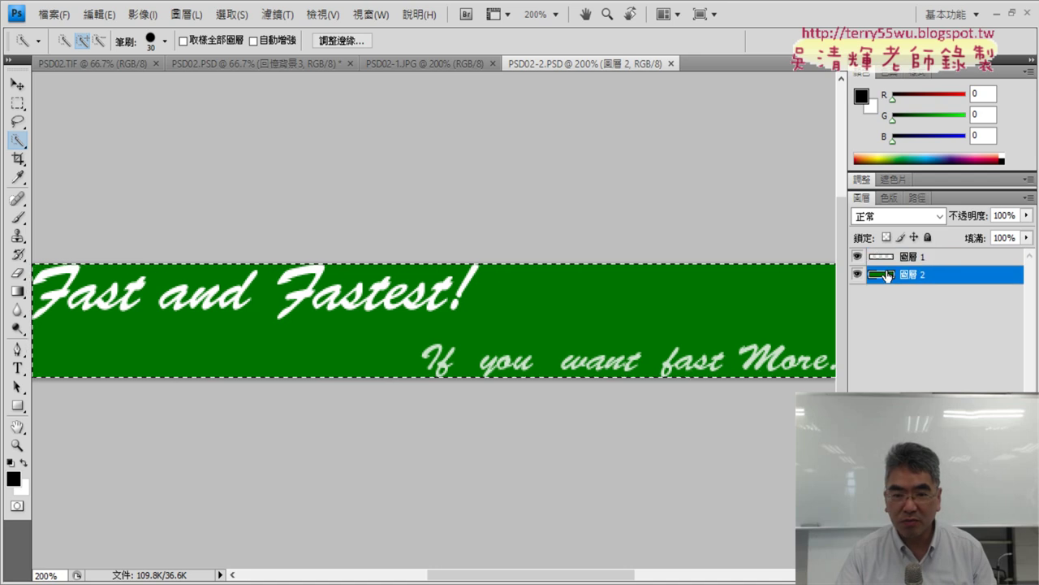